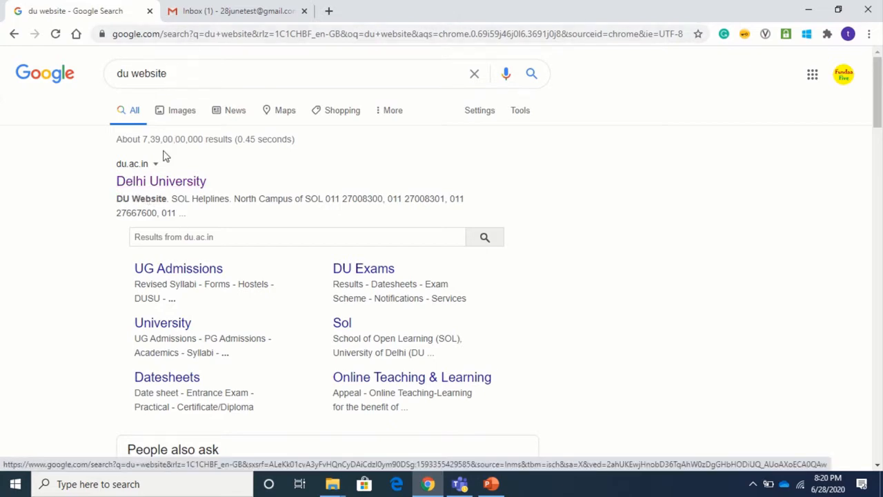
# - Go from the Delhi University search result through Admissions 2020 to the UG Admission Portal 2020
pyautogui.click(146, 169)
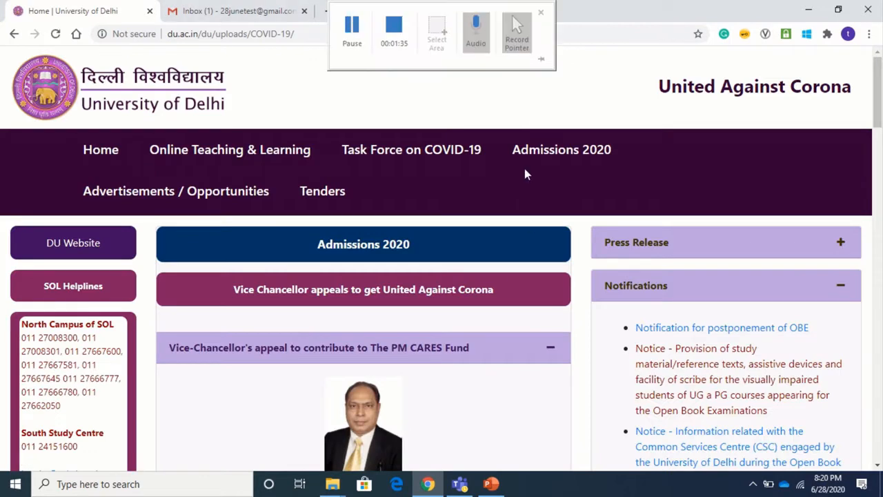
pyautogui.click(359, 254)
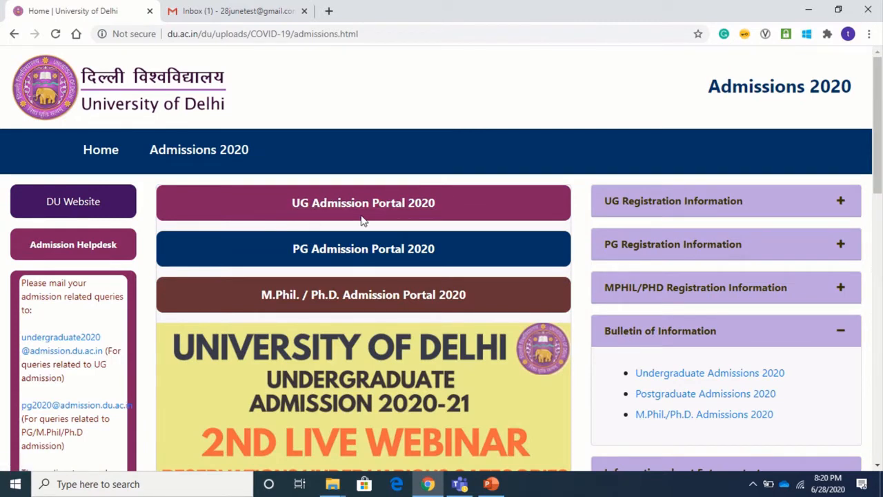
pyautogui.click(370, 203)
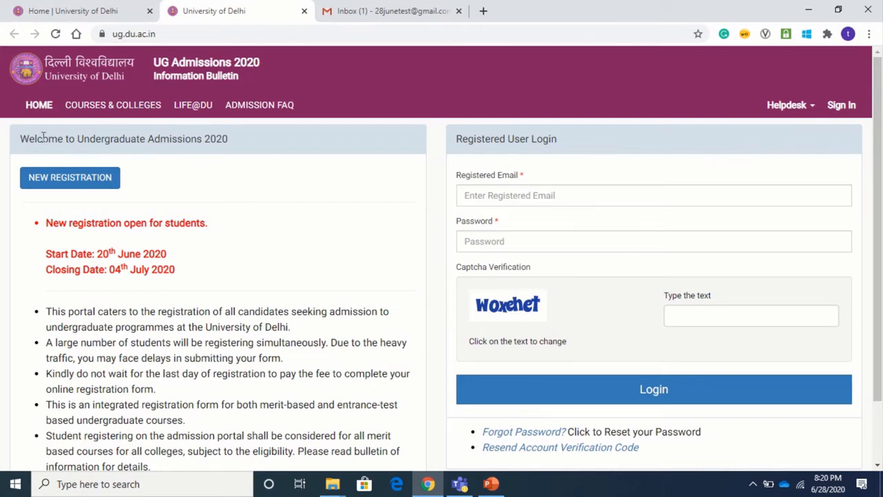
pyautogui.click(61, 178)
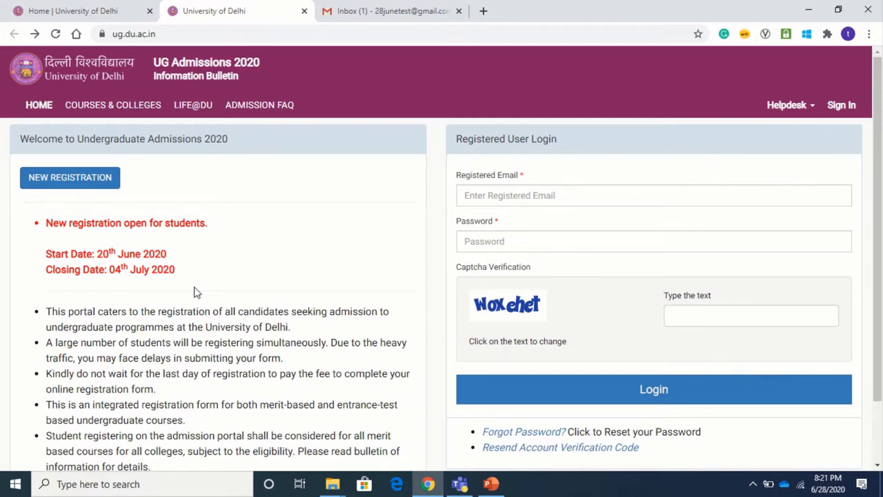
pyautogui.scroll(-1, 195, 293)
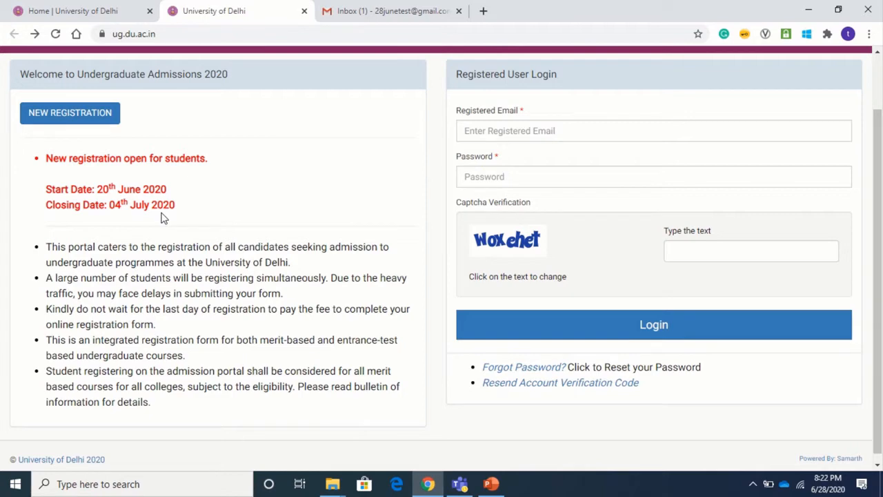
pyautogui.scroll(2, 162, 218)
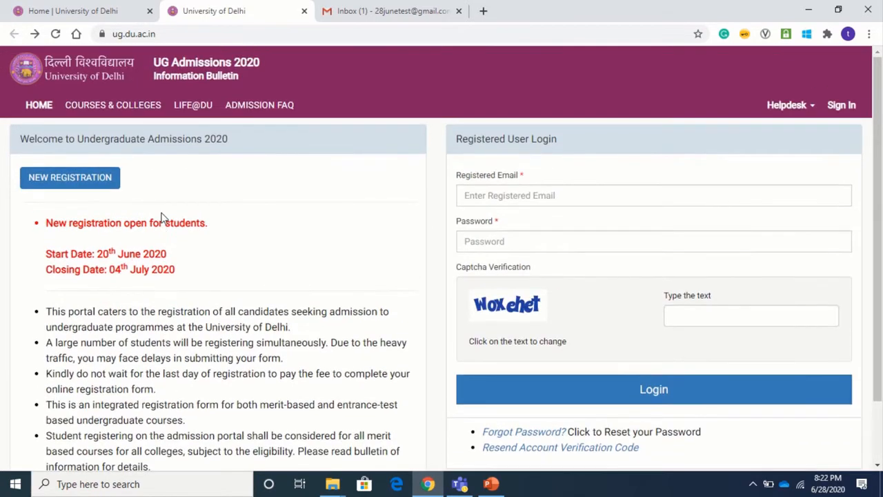
pyautogui.click(60, 181)
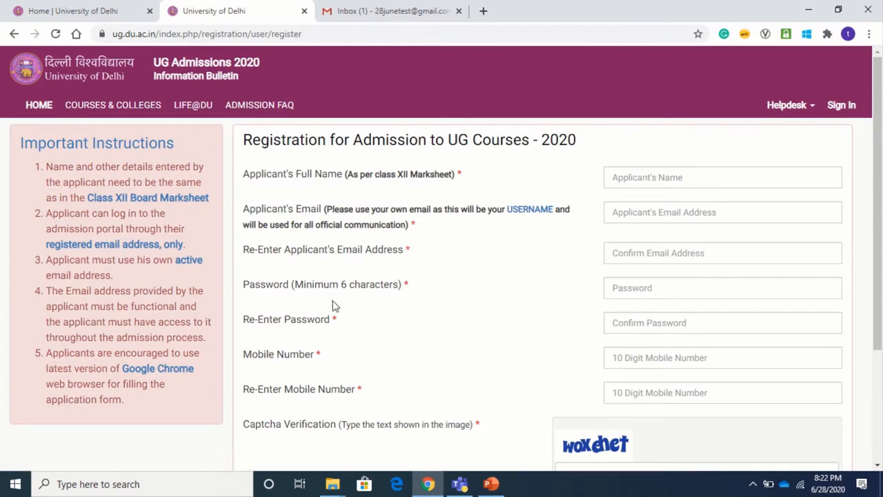
# - Scroll through the registration form to review its fields
pyautogui.scroll(-1, 424, 380)
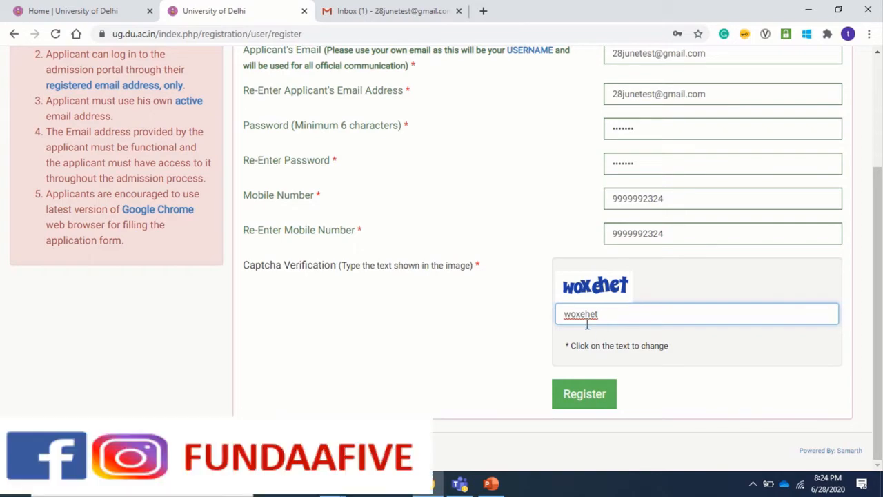
pyautogui.scroll(2, 562, 176)
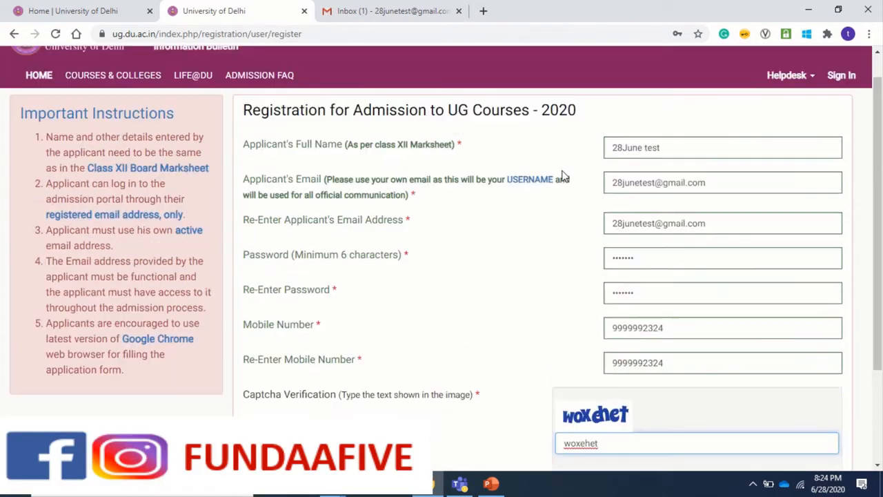
pyautogui.scroll(-2, 607, 430)
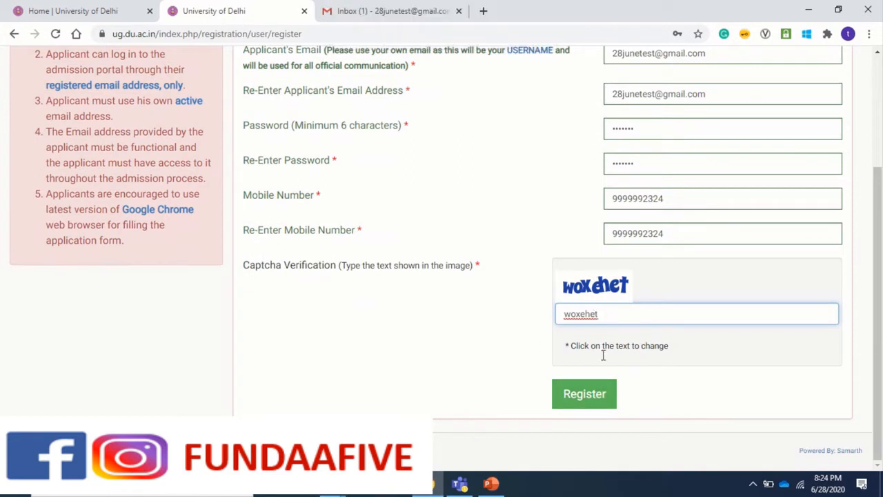
# - Submit the registration form and dismiss the browser's save-password offer
pyautogui.click(597, 400)
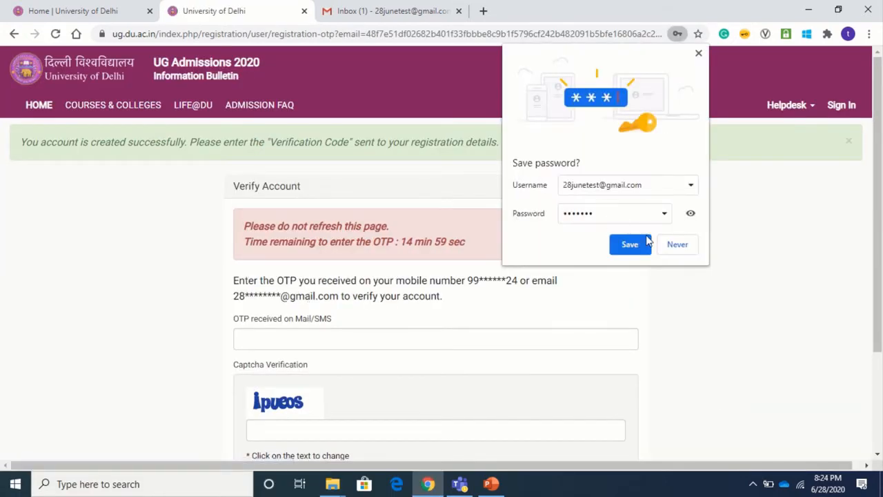
pyautogui.click(676, 245)
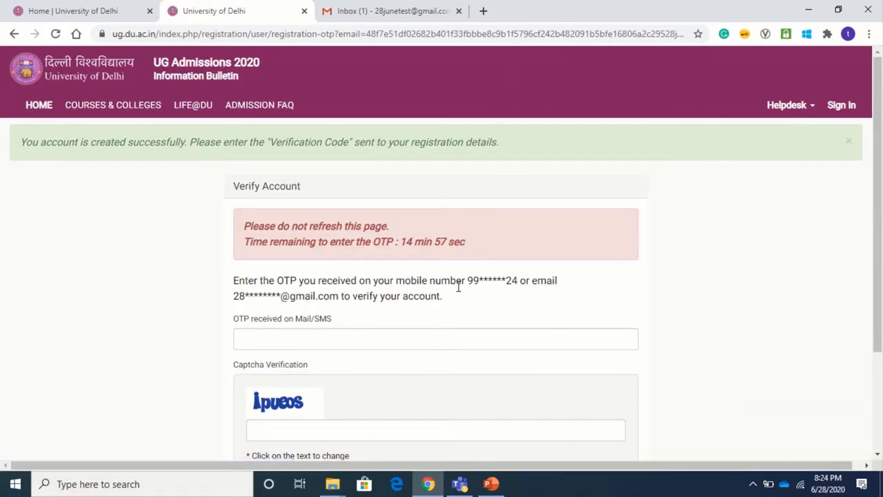
pyautogui.scroll(-1, 269, 314)
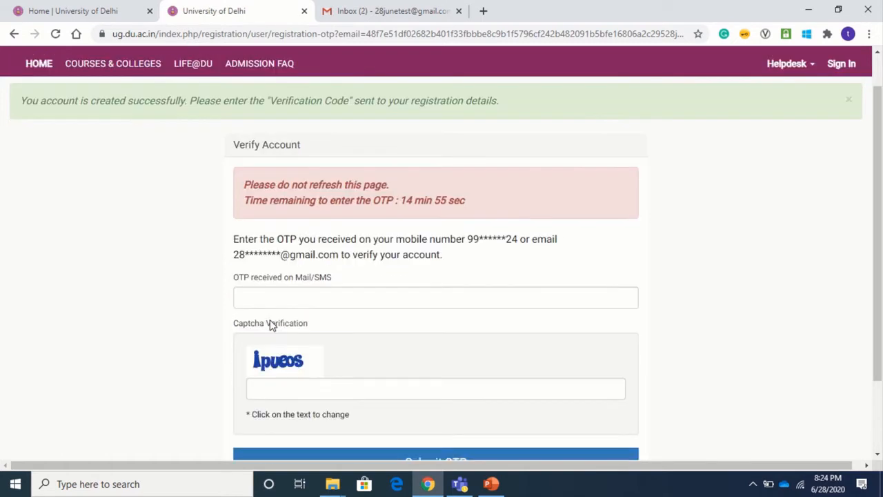
# - Read the Email Verification Code message in Gmail, then return to the DU tab
pyautogui.click(380, 13)
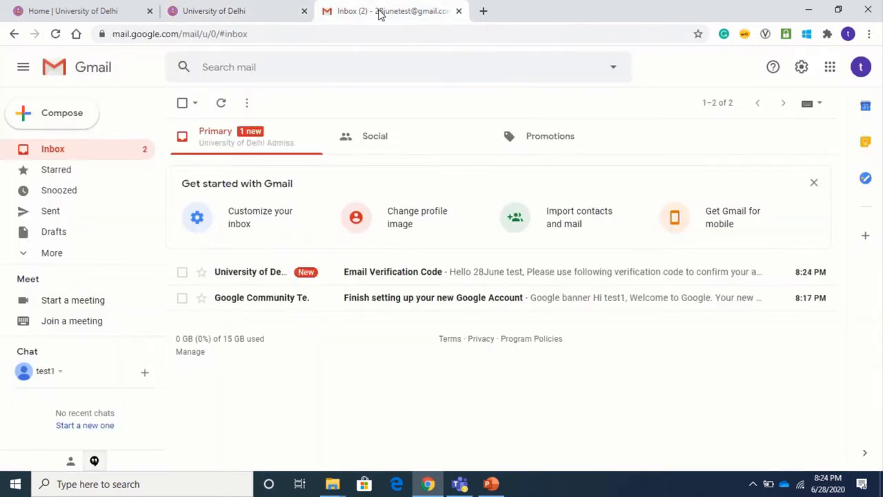
pyautogui.click(420, 278)
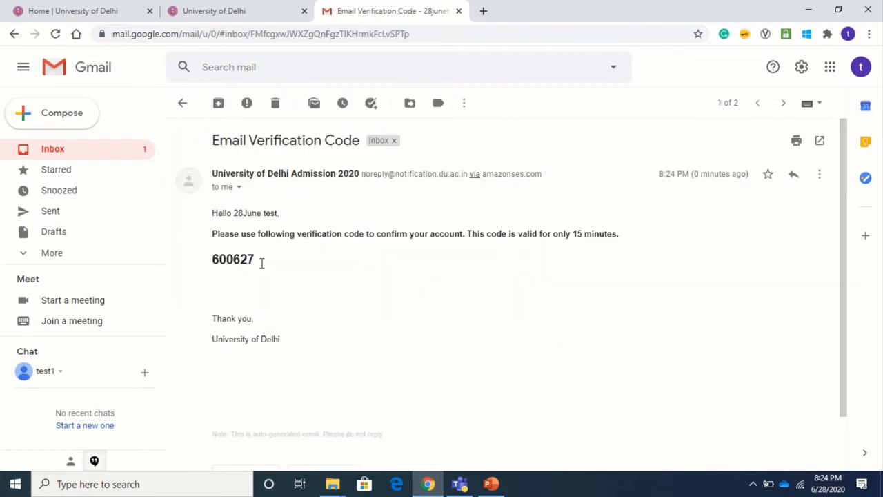
pyautogui.click(247, 17)
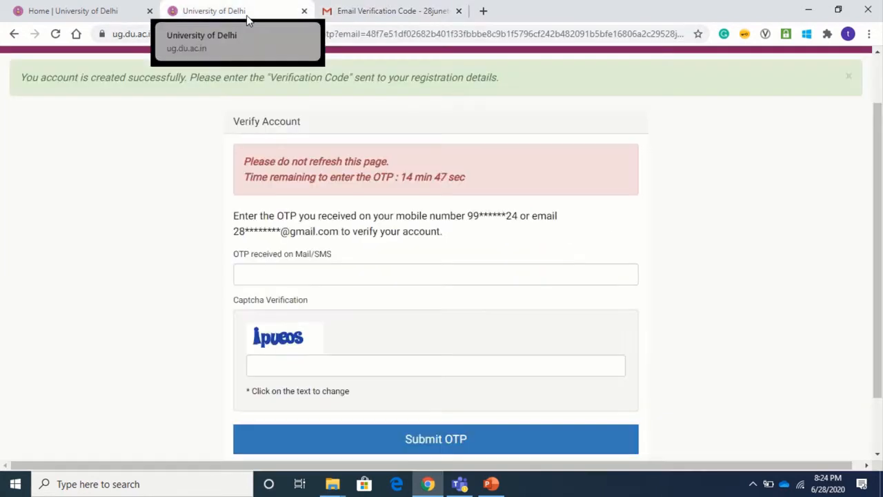
# - Enter the emailed OTP and the captcha text, then submit to verify the account
pyautogui.click(326, 272)
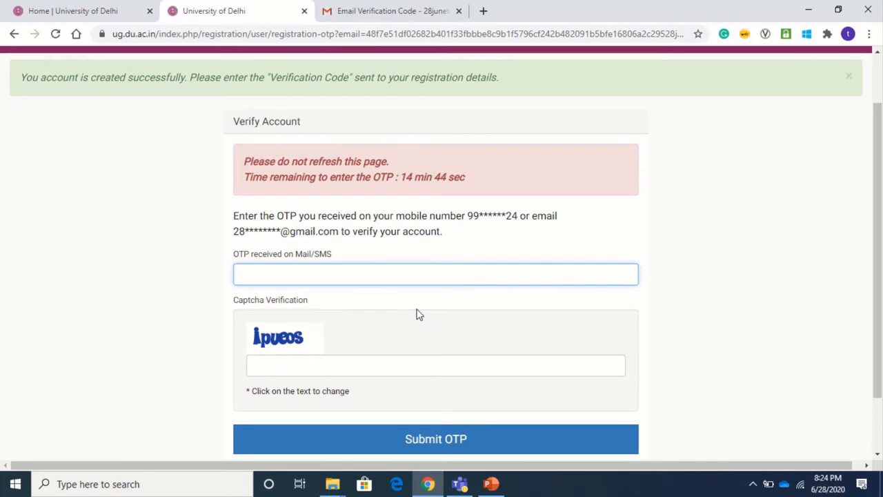
pyautogui.click(321, 368)
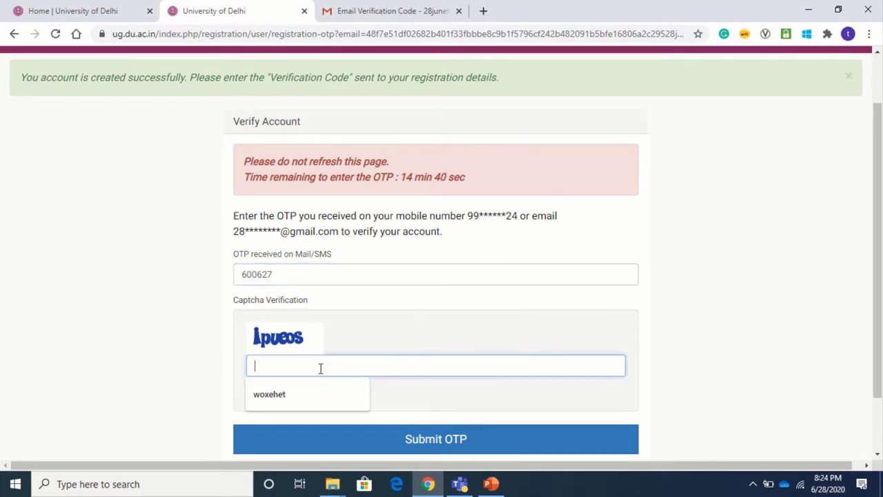
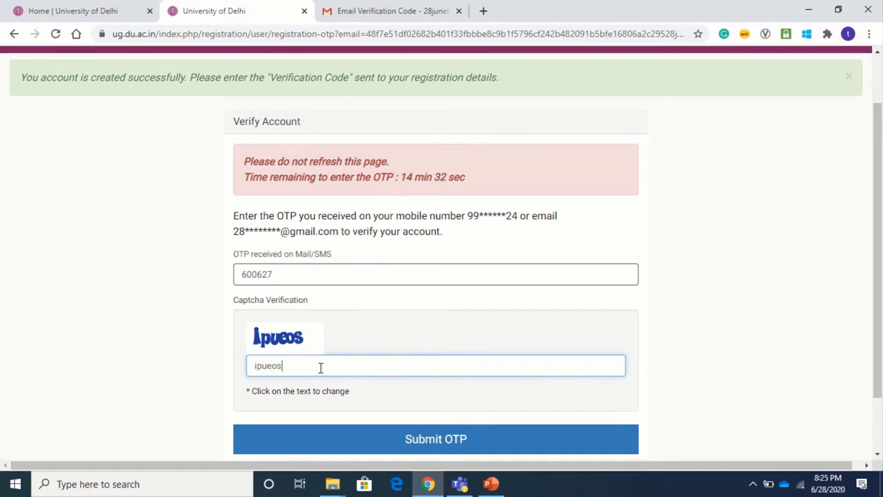
pyautogui.click(397, 442)
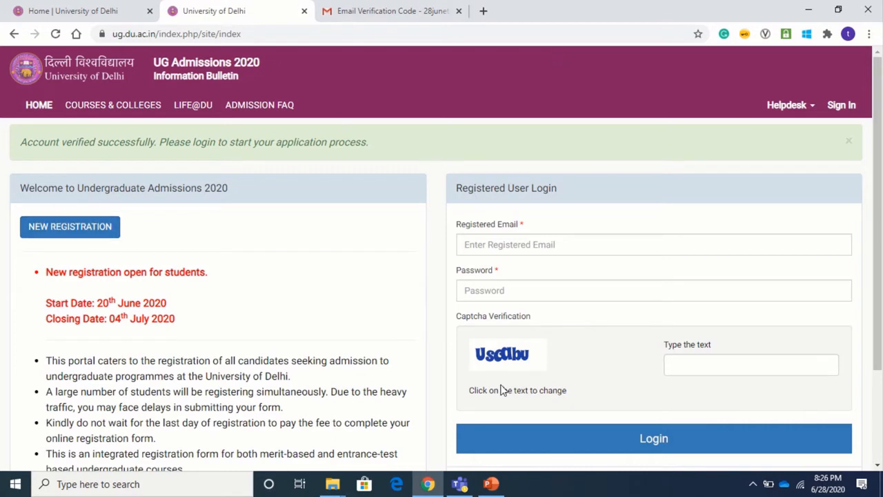
# - Log in with the registered email and password, refreshing the captcha and entering its text
pyautogui.scroll(-1, 530, 222)
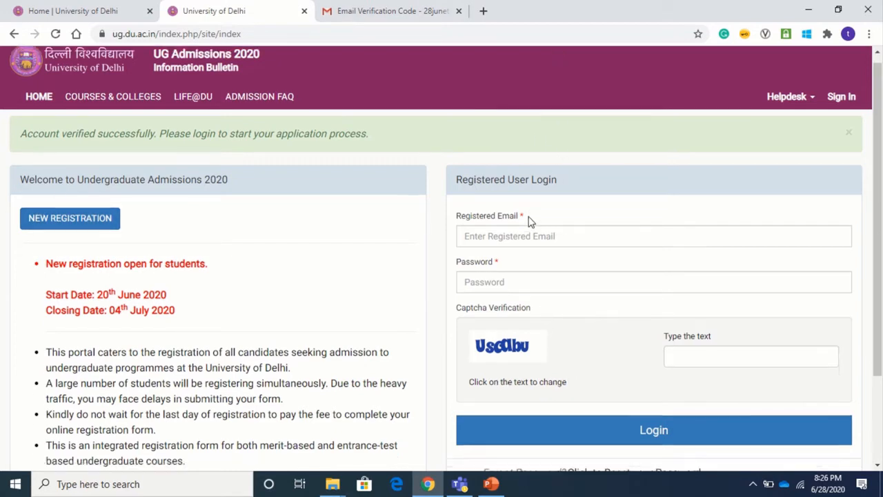
pyautogui.click(514, 176)
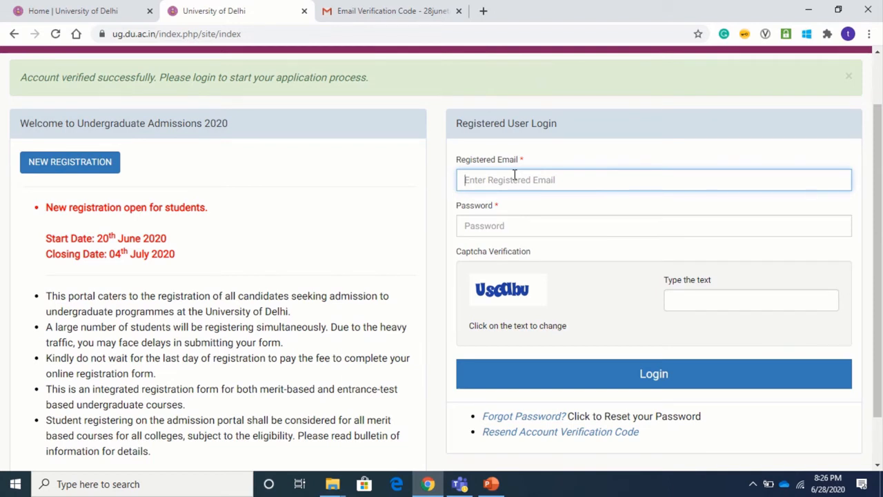
pyautogui.click(541, 233)
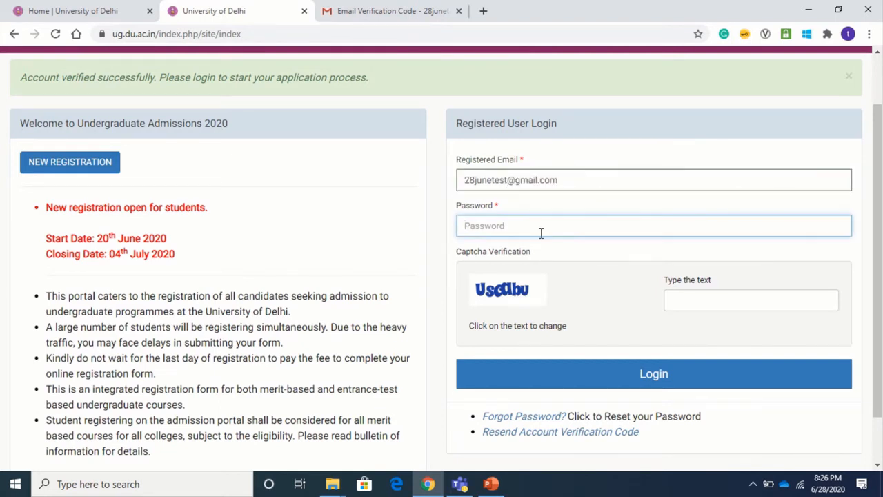
pyautogui.write('*******')
pyautogui.click(519, 295)
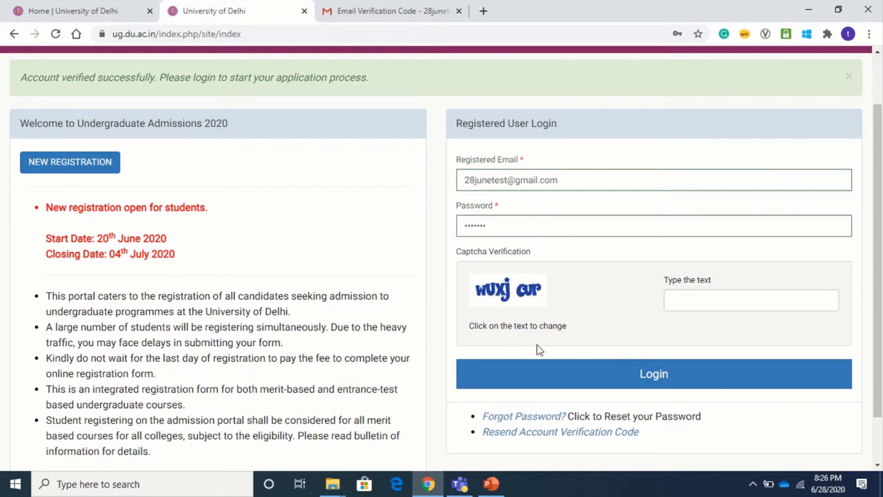
pyautogui.click(716, 293)
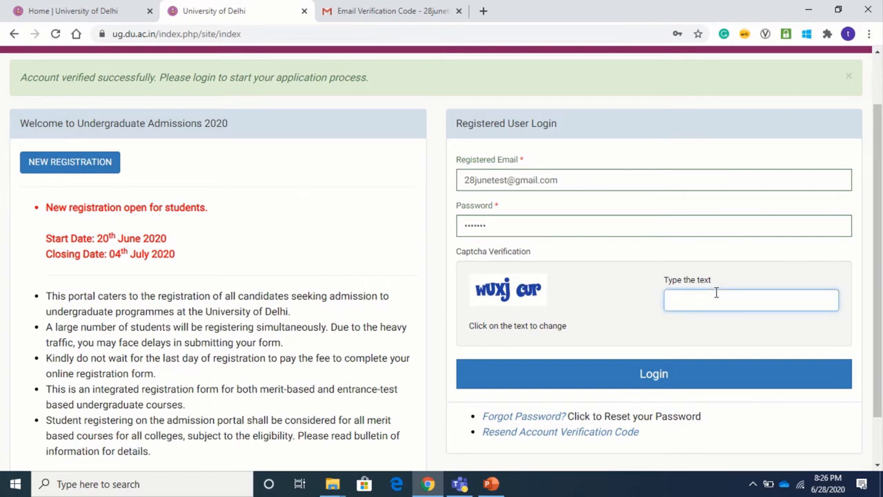
pyautogui.write('wuxj')
pyautogui.click(679, 381)
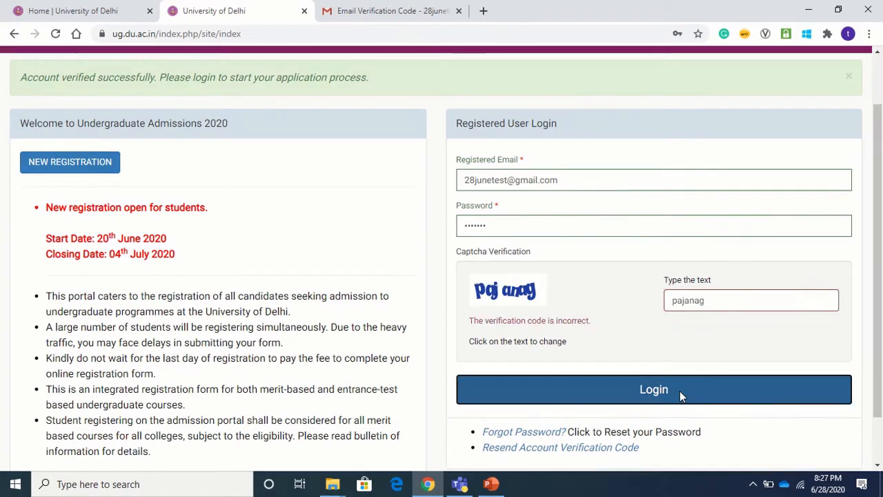
pyautogui.click(680, 390)
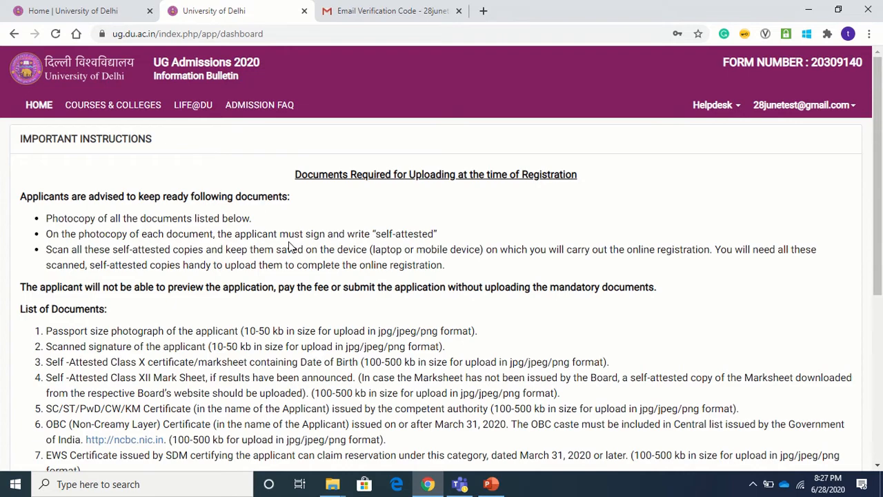
pyautogui.scroll(-1, 290, 246)
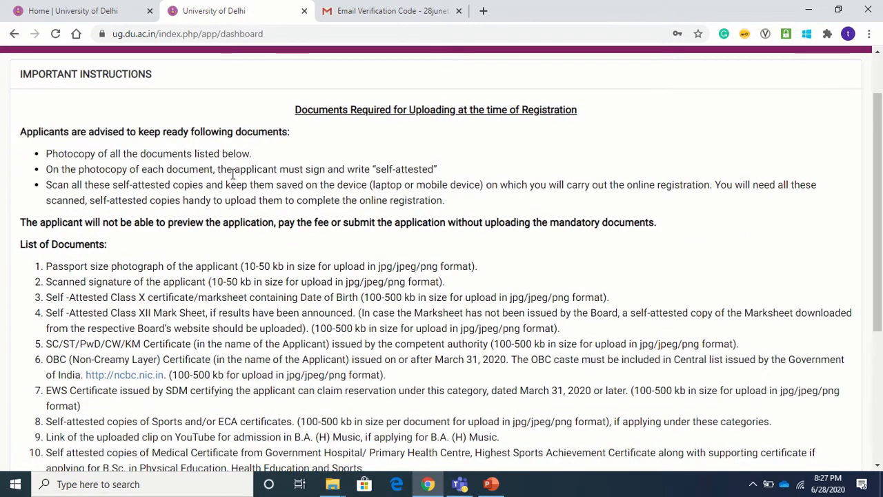
pyautogui.scroll(-1, 233, 175)
pyautogui.scroll(2, 31, 216)
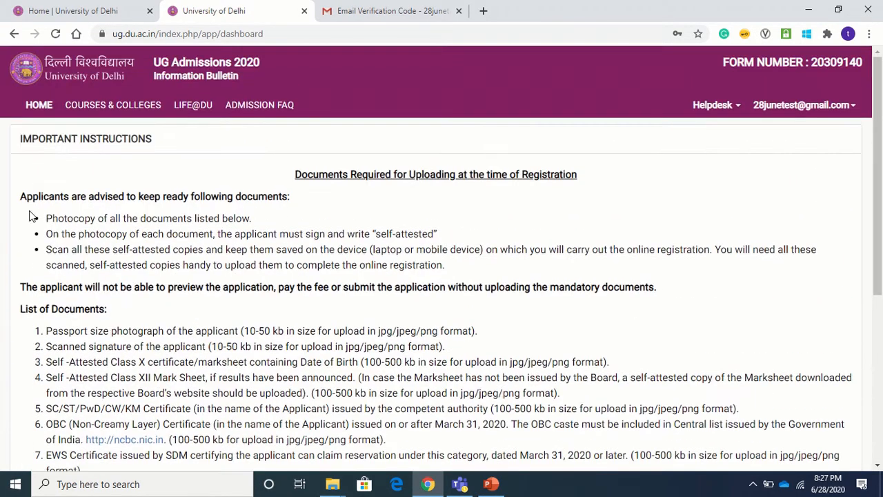
pyautogui.scroll(-1, 299, 176)
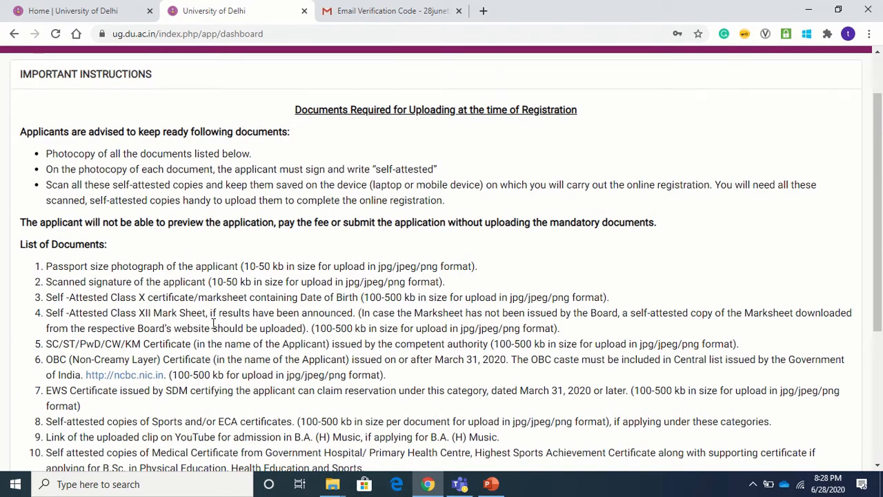
# - Scroll past the required-documents list and tick 'I have read the important information'
pyautogui.scroll(-2, 214, 323)
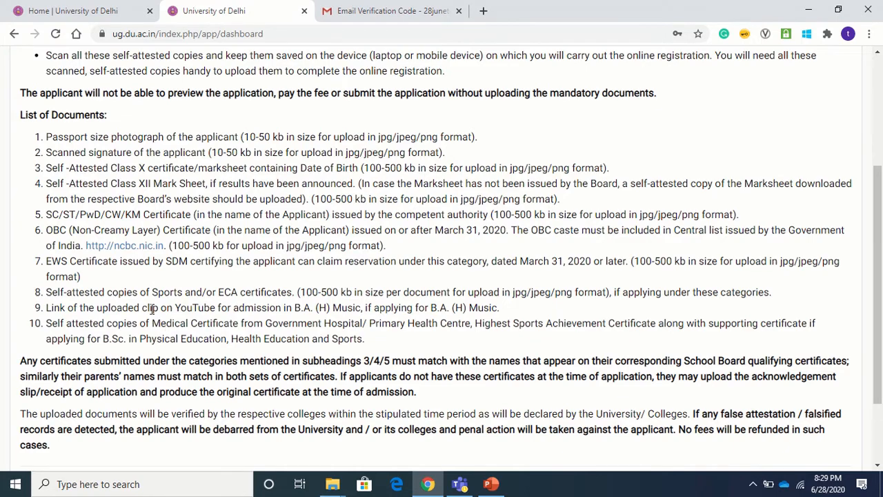
pyautogui.scroll(-2, 152, 309)
pyautogui.scroll(5, 202, 304)
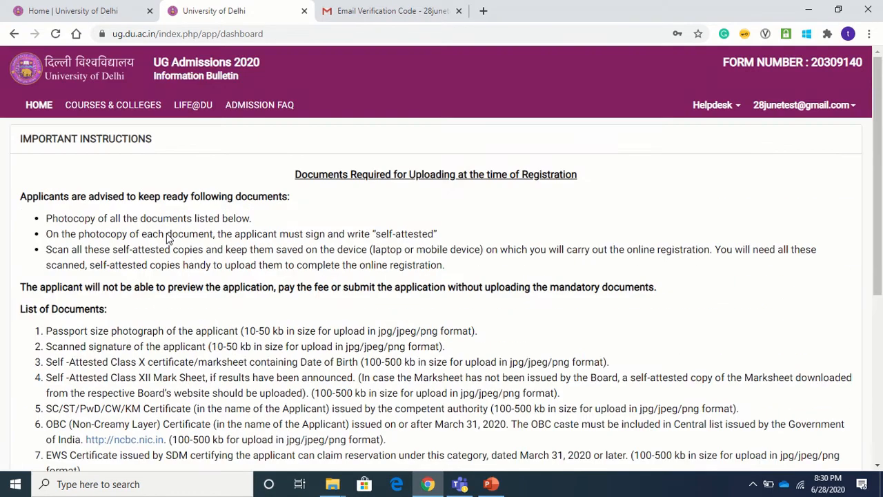
pyautogui.scroll(-5, 169, 236)
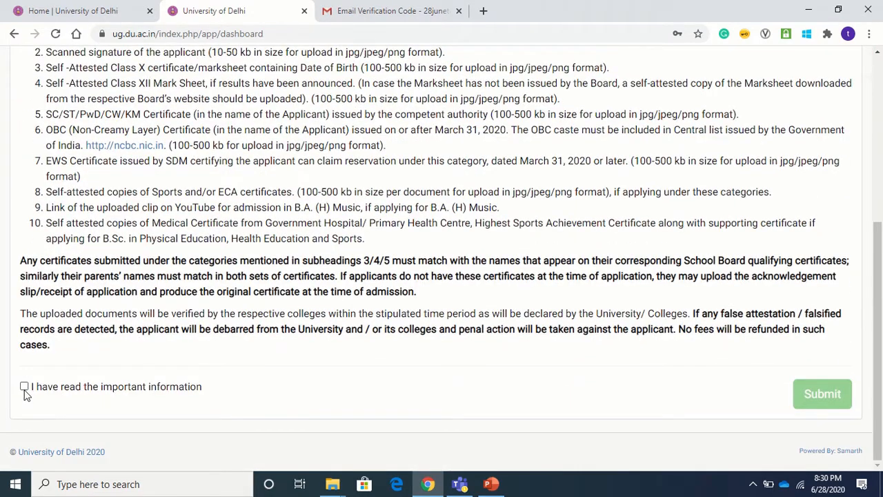
pyautogui.click(24, 388)
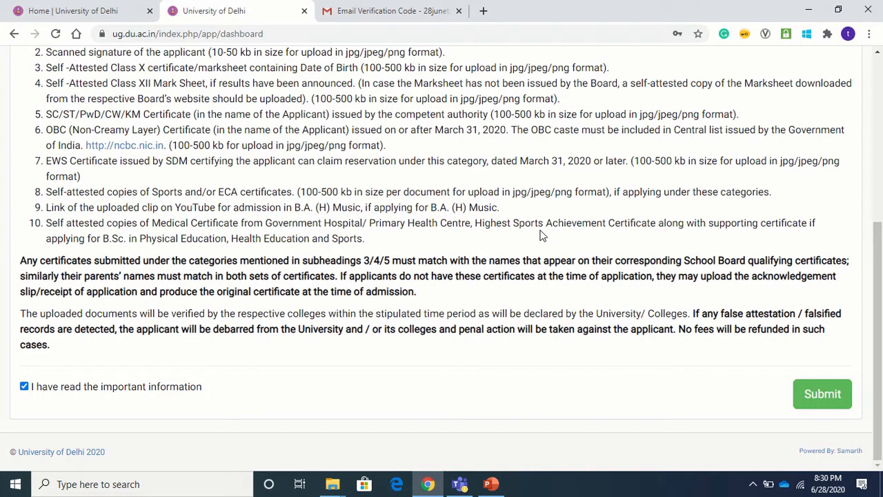
# - Submit the acknowledgement to open the Personal Details section of the application form
pyautogui.click(830, 399)
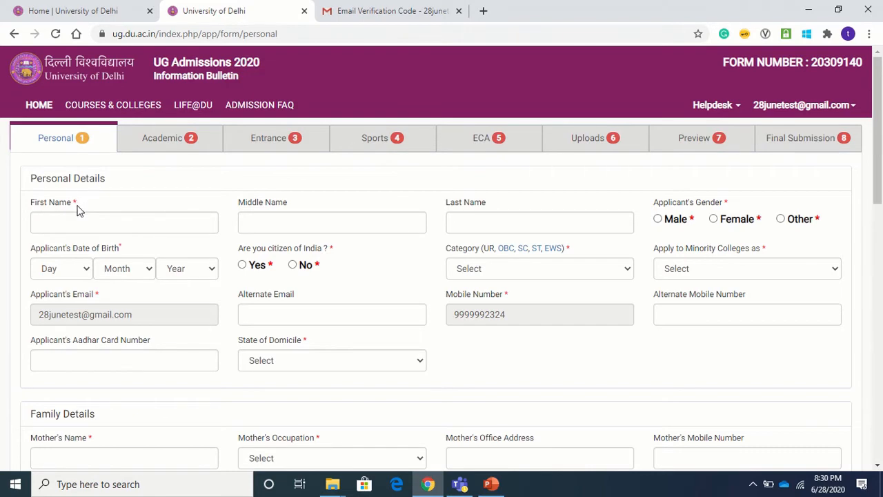
# - Enter the first name, keep category Unreserved (UR), and set minority colleges to Not Applicable
pyautogui.scroll(-4, 90, 238)
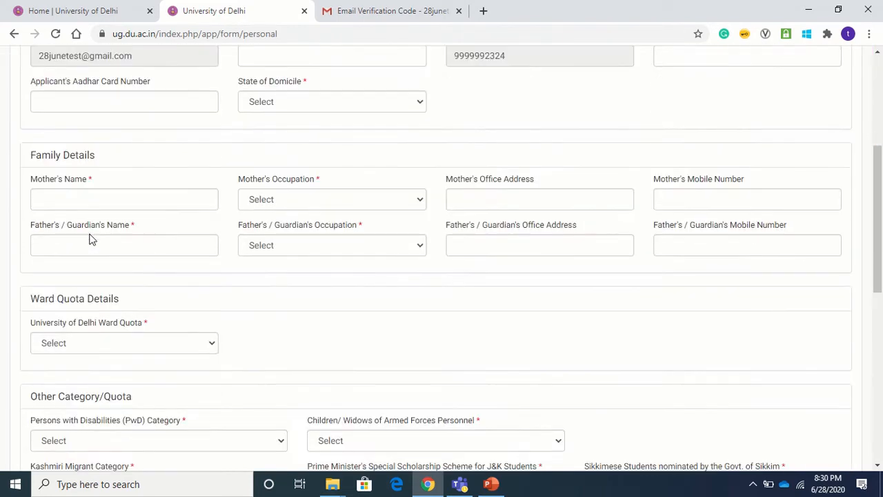
pyautogui.scroll(4, 90, 238)
pyautogui.click(91, 219)
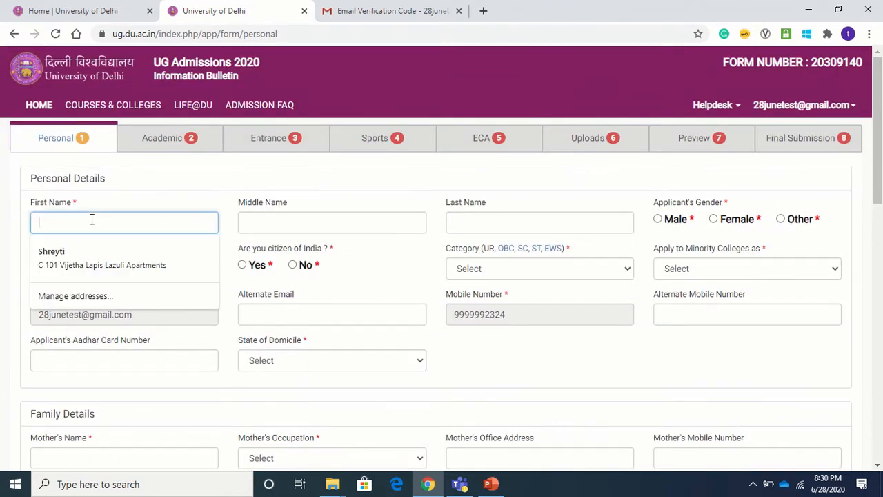
pyautogui.write('Test')
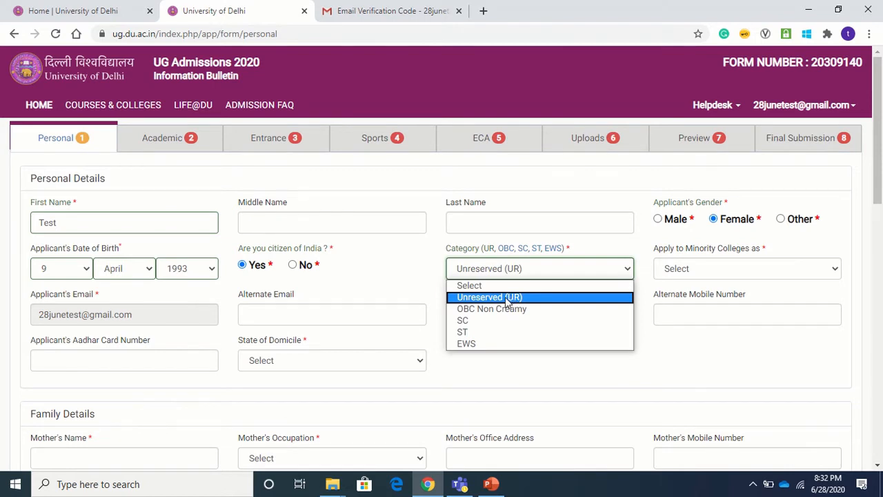
pyautogui.click(659, 347)
pyautogui.click(719, 270)
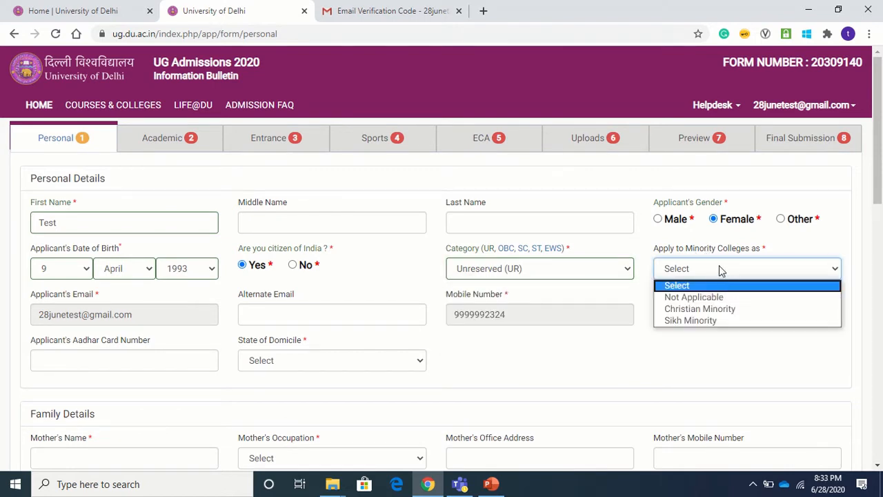
pyautogui.click(693, 298)
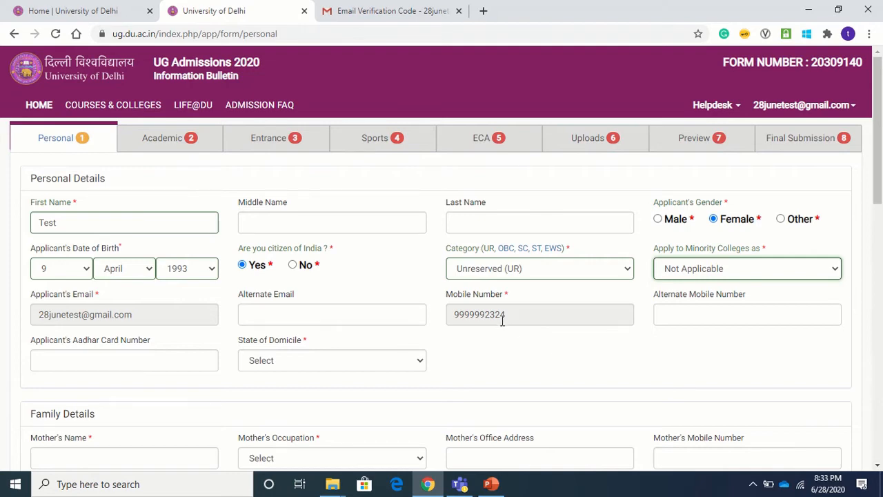
# - Set the state of domicile to Delhi
pyautogui.scroll(-2, 493, 322)
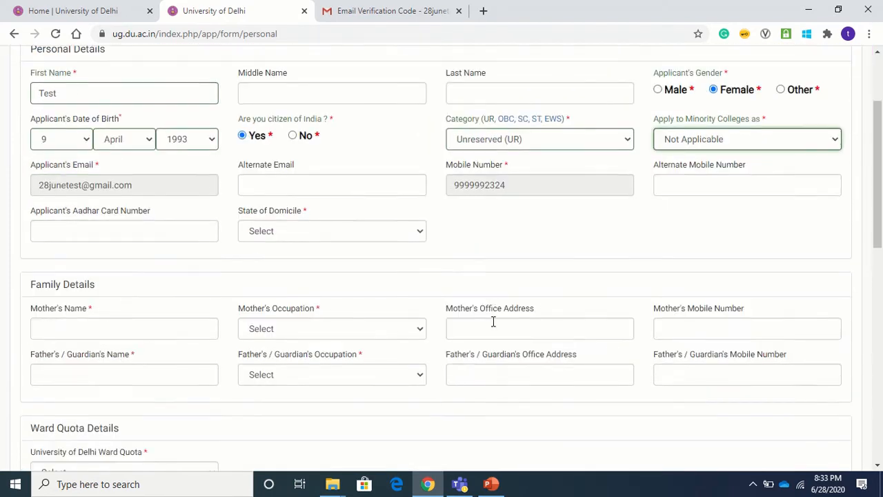
pyautogui.click(379, 238)
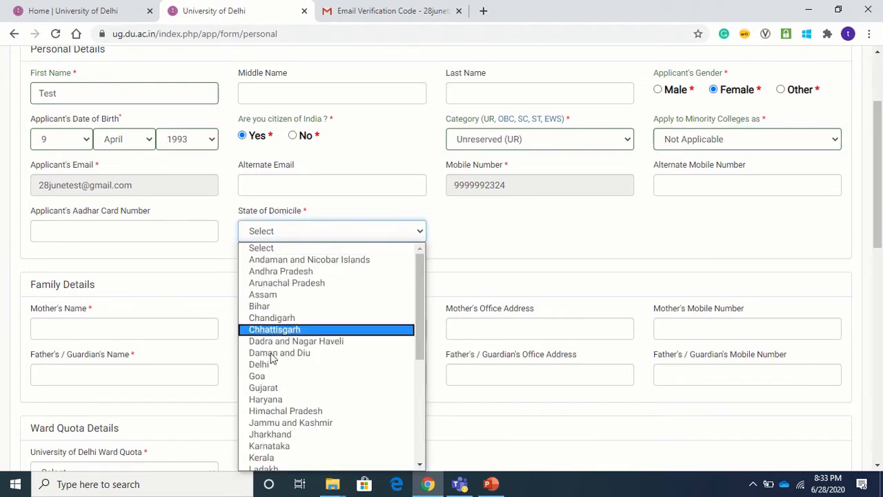
pyautogui.click(298, 366)
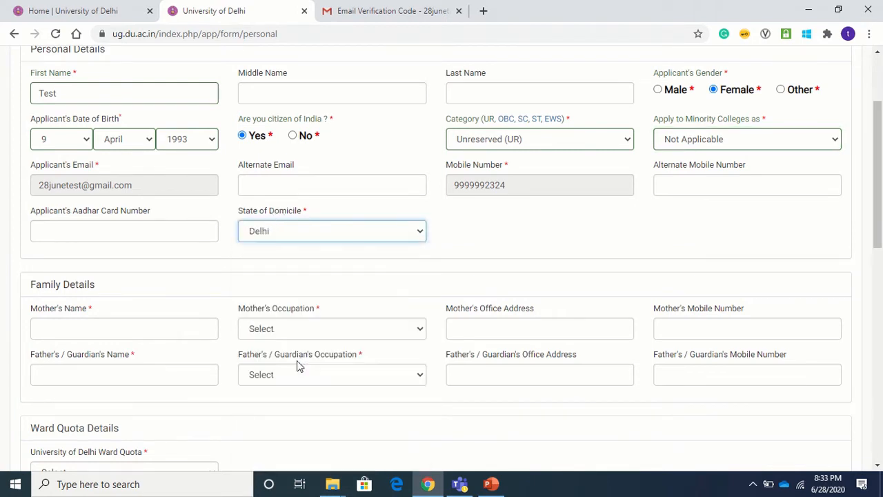
pyautogui.scroll(-2, 131, 324)
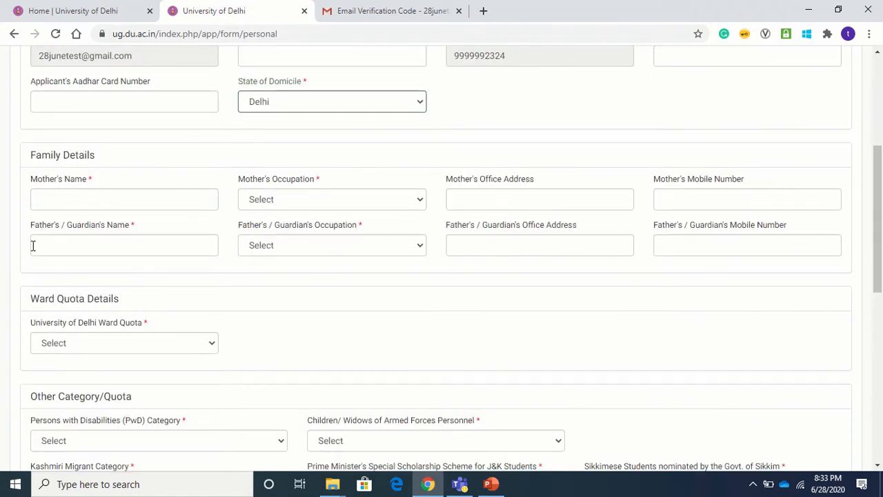
# - Enter the mother's name with occupation Agriculture, and the father's/guardian's name
pyautogui.click(77, 200)
pyautogui.write('X')
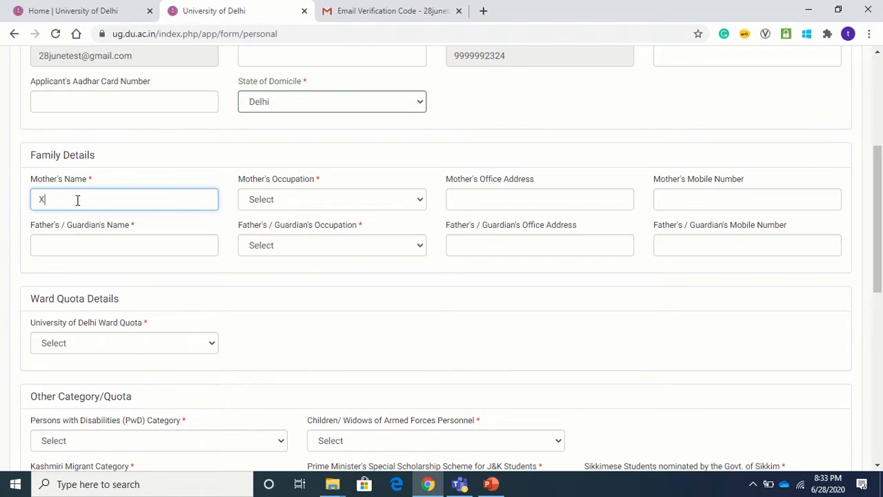
pyautogui.write('YZ')
pyautogui.click(270, 198)
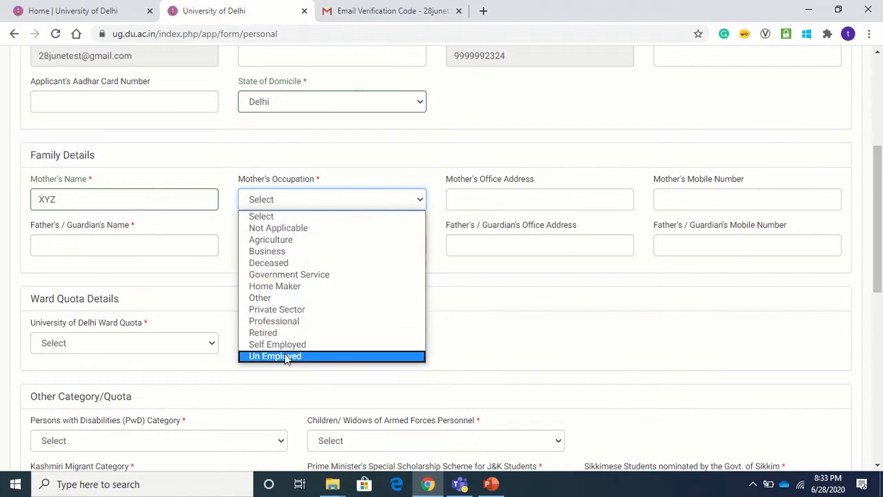
pyautogui.click(269, 240)
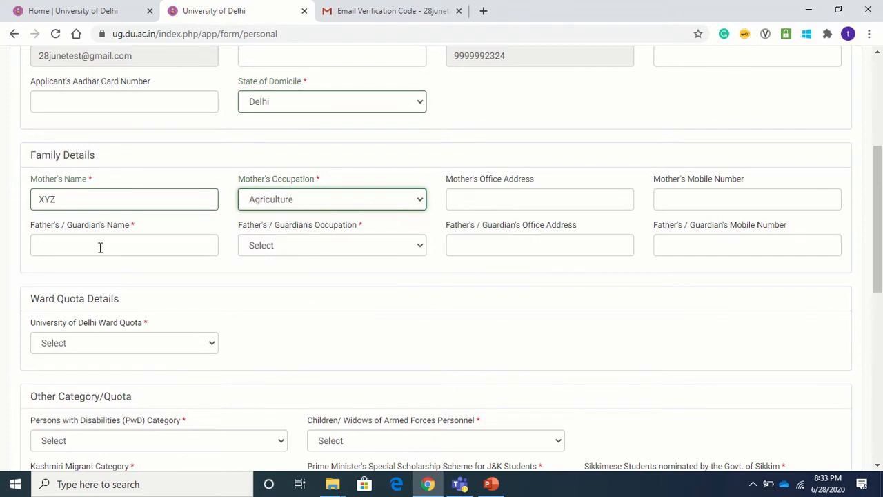
pyautogui.click(145, 247)
pyautogui.write('ABC')
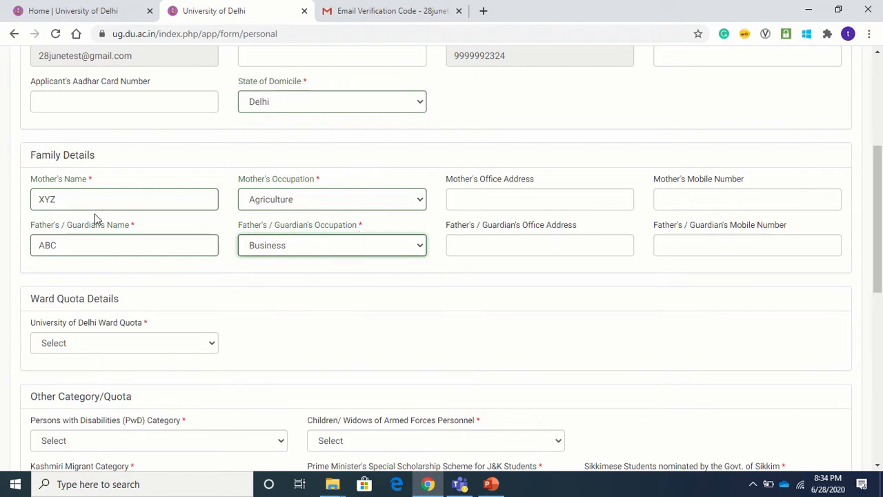
# - Set the ward quota, PwD category and armed forces options to Not Applicable
pyautogui.scroll(-2, 181, 345)
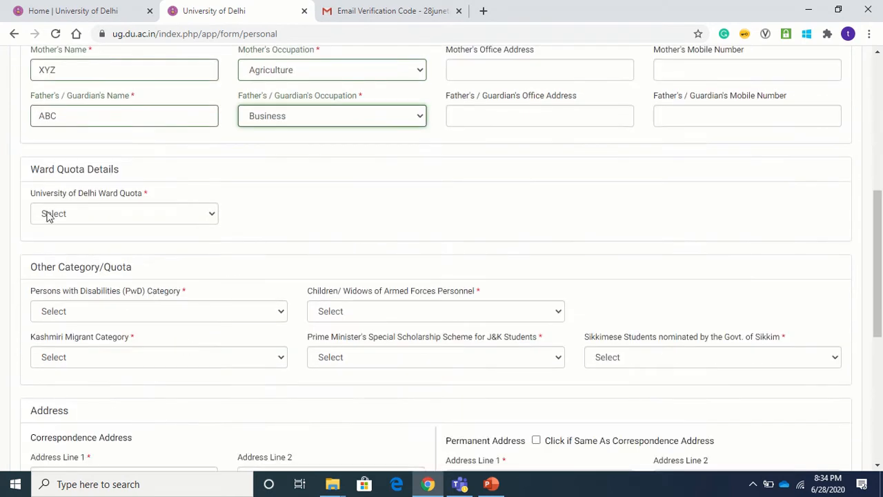
pyautogui.click(137, 219)
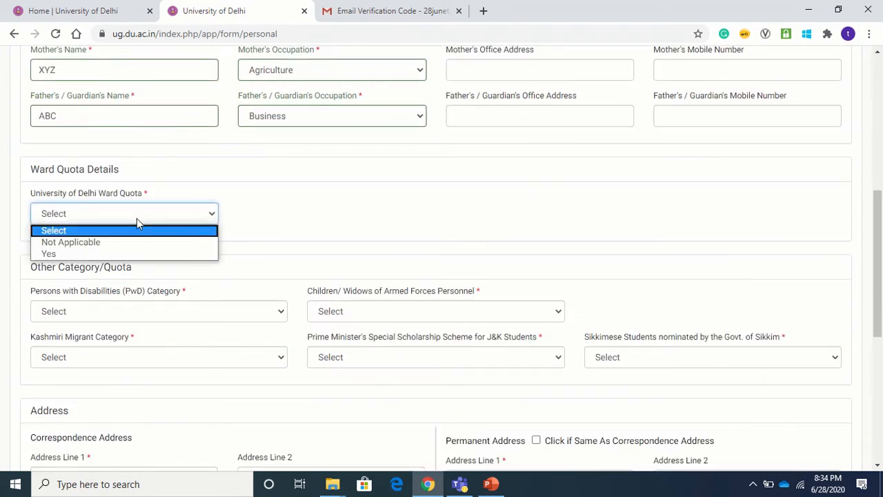
pyautogui.click(136, 241)
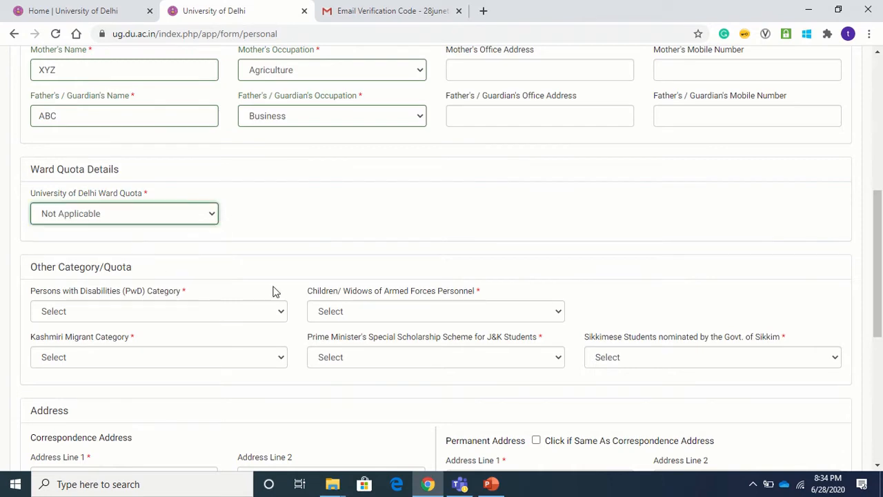
pyautogui.scroll(-2, 146, 275)
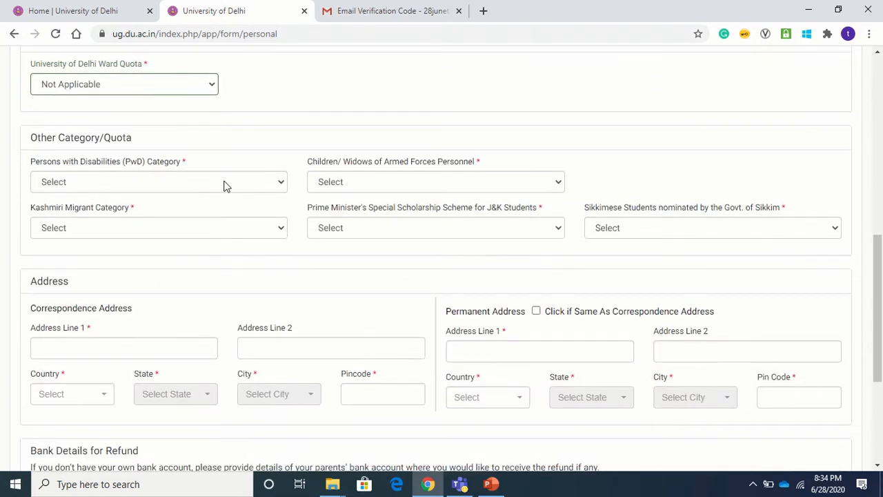
pyautogui.click(224, 185)
pyautogui.click(126, 211)
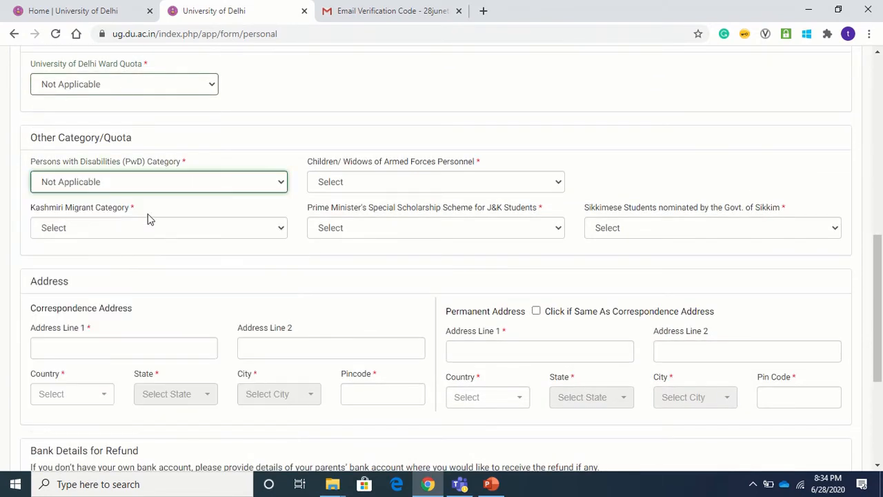
pyautogui.click(352, 187)
pyautogui.click(349, 209)
# - Set Kashmiri Migrant, PM Scholarship and Sikkim nomination to Not Applicable, then fill Address Line 1
pyautogui.click(184, 230)
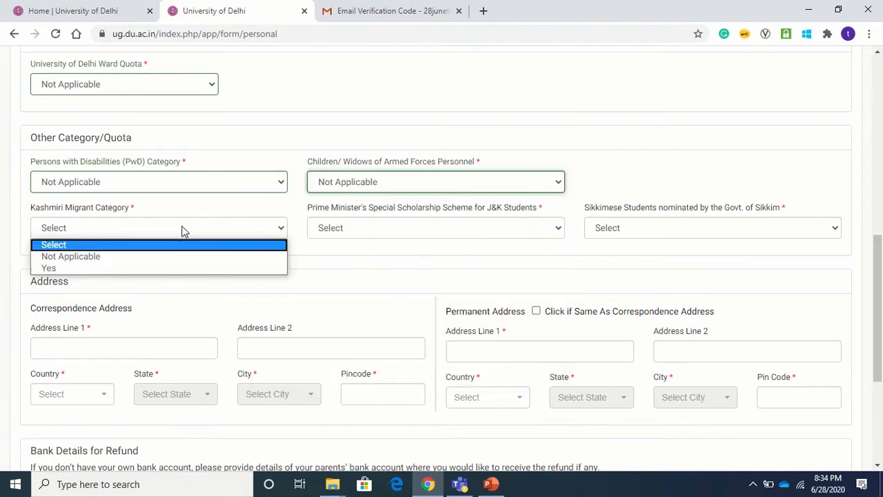
pyautogui.click(177, 256)
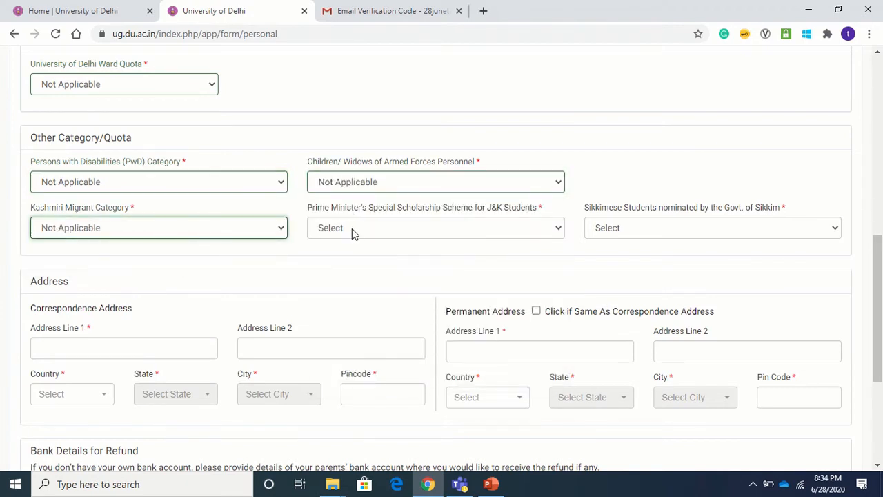
pyautogui.click(352, 228)
pyautogui.click(350, 256)
pyautogui.click(805, 229)
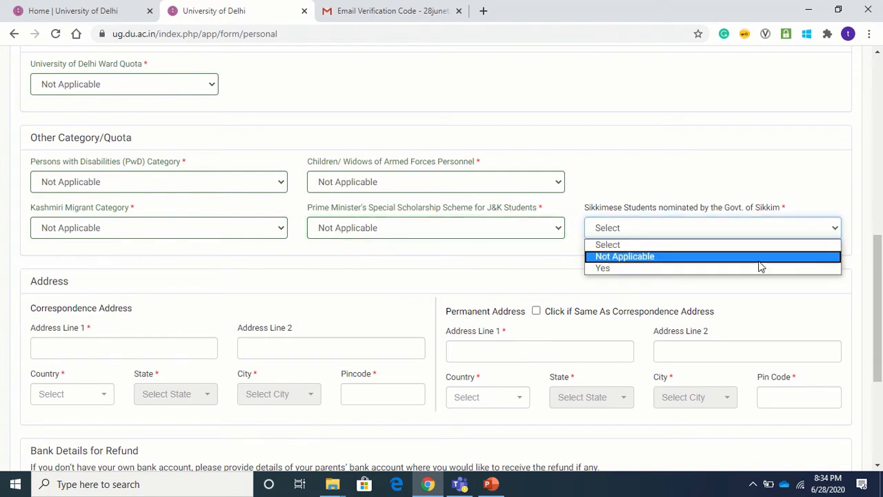
pyautogui.click(660, 259)
pyautogui.scroll(-1, 290, 260)
pyautogui.press('Tab')
pyautogui.write('abcdef')
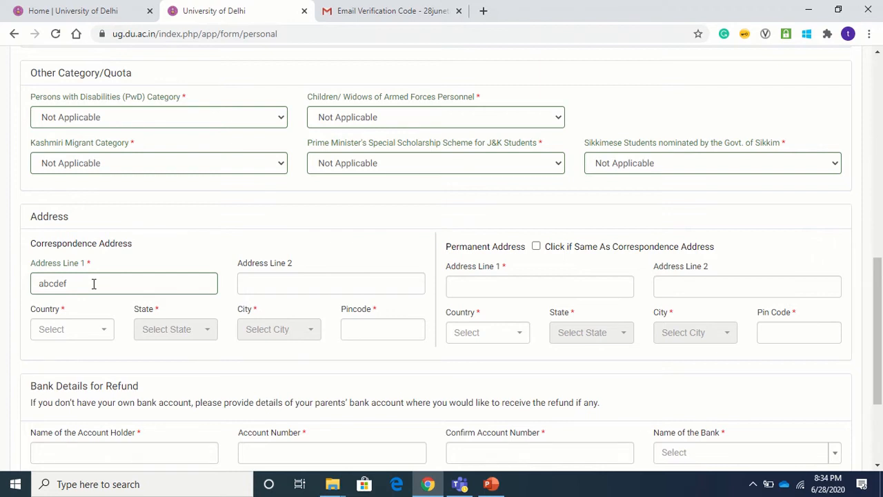
# - Set the correspondence country to India and copy the correspondence address to the permanent address
pyautogui.click(96, 329)
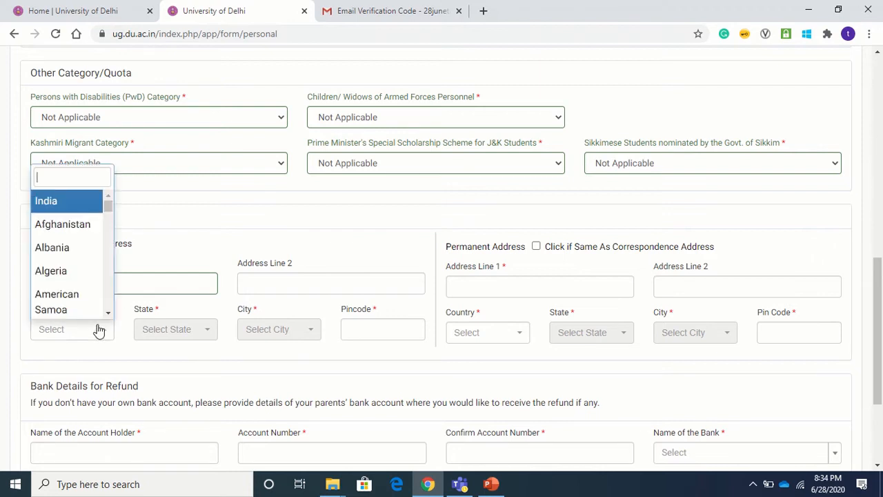
pyautogui.click(48, 205)
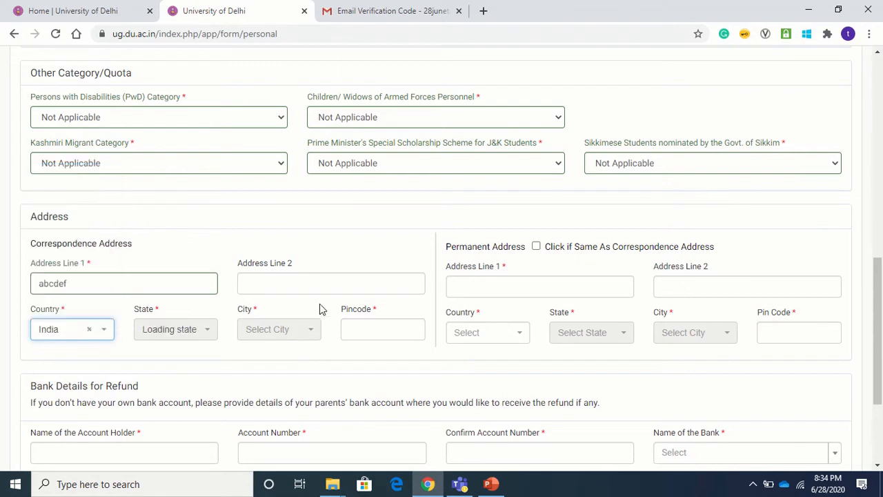
pyautogui.click(536, 247)
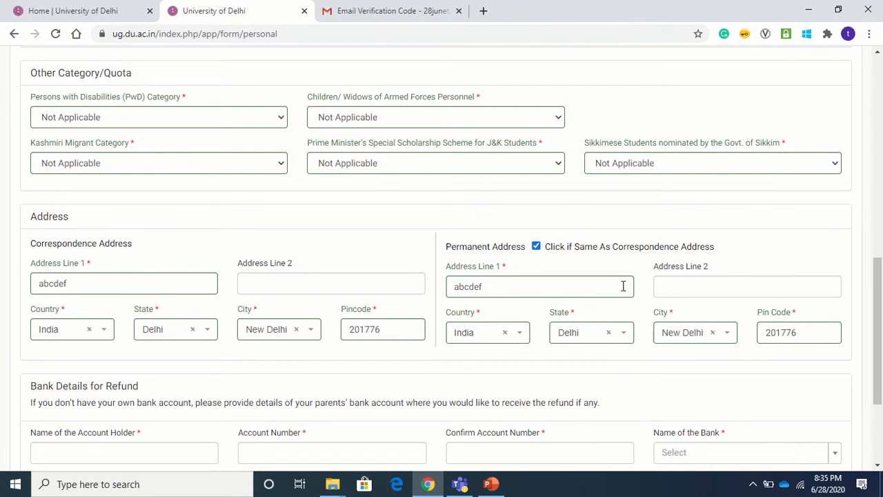
# - Submit the Personal form with the Abu Dhabi Commercial Bank refund details filled in
pyautogui.scroll(-3, 623, 286)
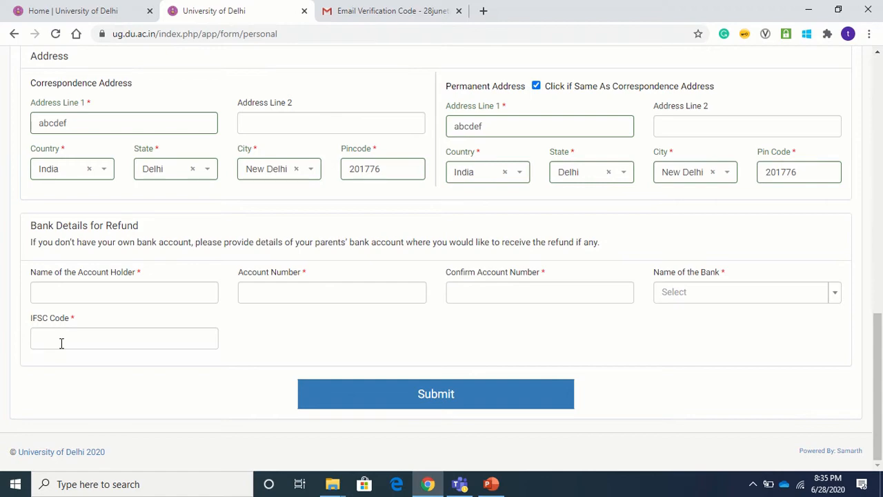
pyautogui.click(412, 397)
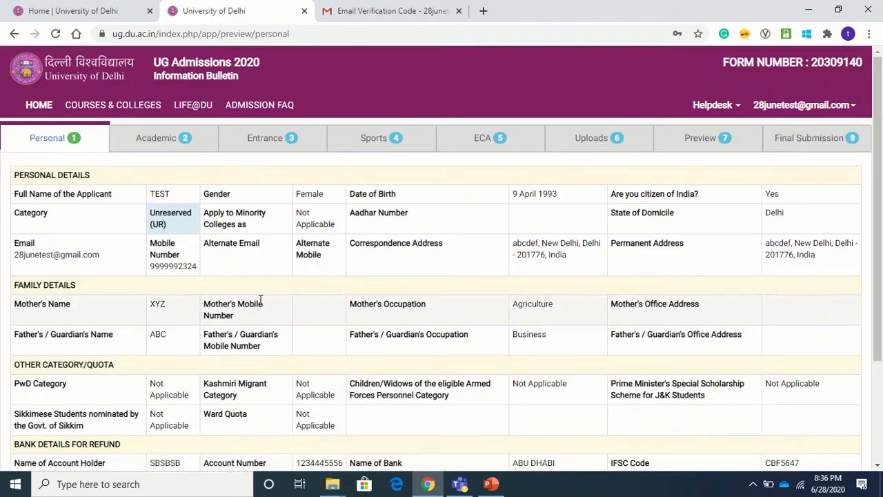
# - Review the Personal details preview and continue to the Academic form
pyautogui.scroll(-1, 297, 305)
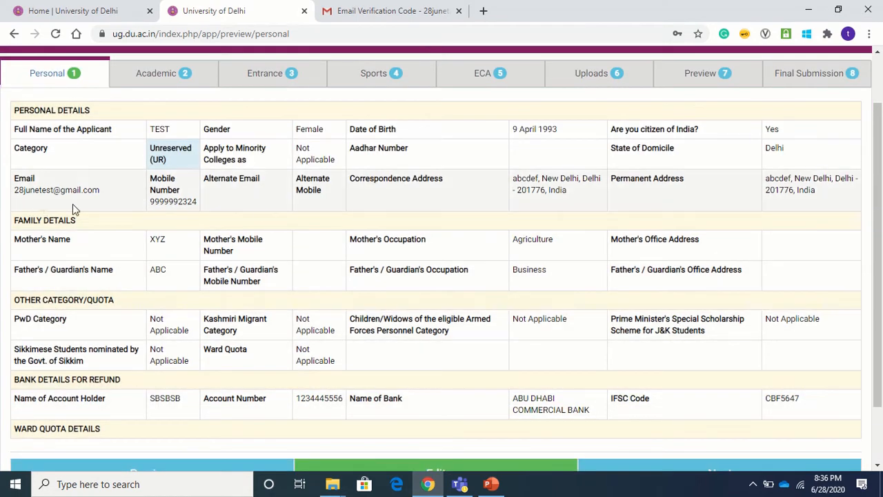
pyautogui.scroll(-1, 405, 262)
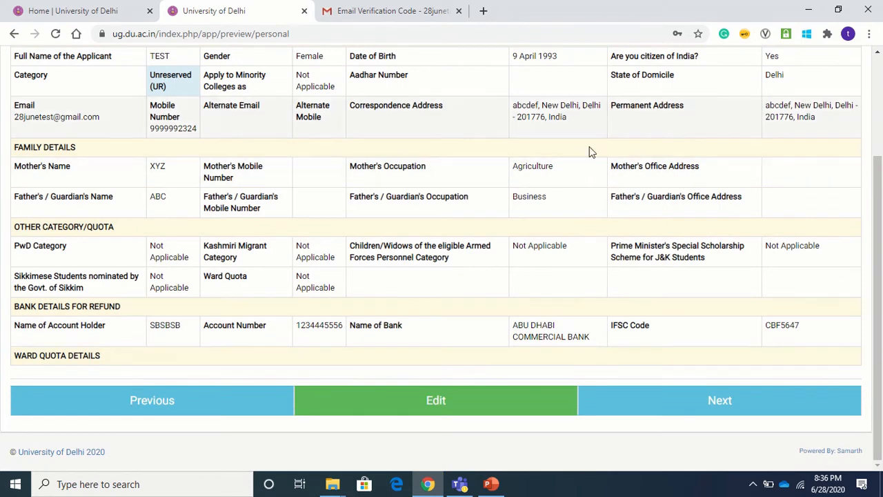
pyautogui.click(709, 405)
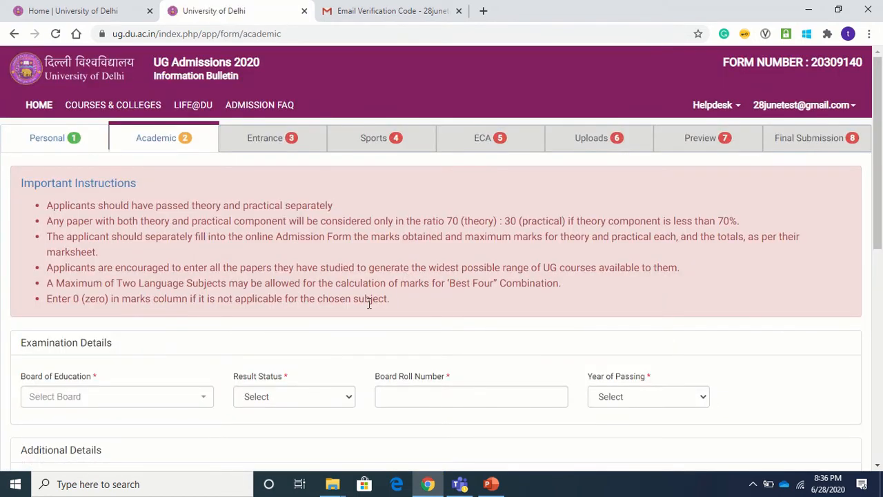
# - Set the qualifying exam to CBSE, result Awaited, enter the board roll number, and year 2020
pyautogui.scroll(-2, 369, 303)
pyautogui.scroll(2, 80, 184)
pyautogui.scroll(-6, 237, 331)
pyautogui.scroll(6, 221, 324)
pyautogui.scroll(-1, 145, 352)
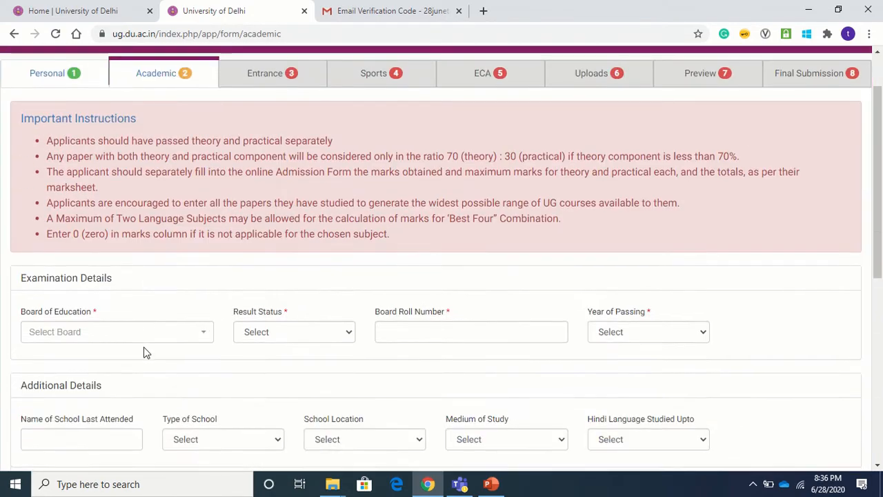
pyautogui.scroll(-1, 145, 352)
pyautogui.click(167, 273)
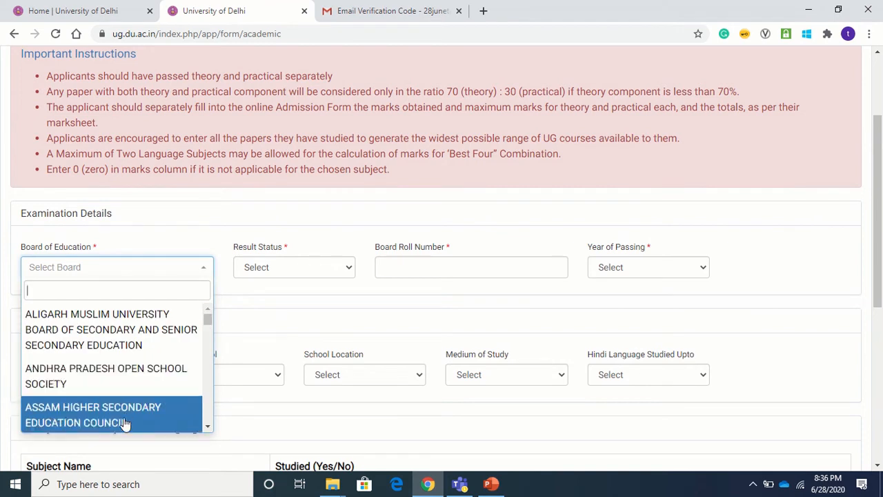
pyautogui.write('cent')
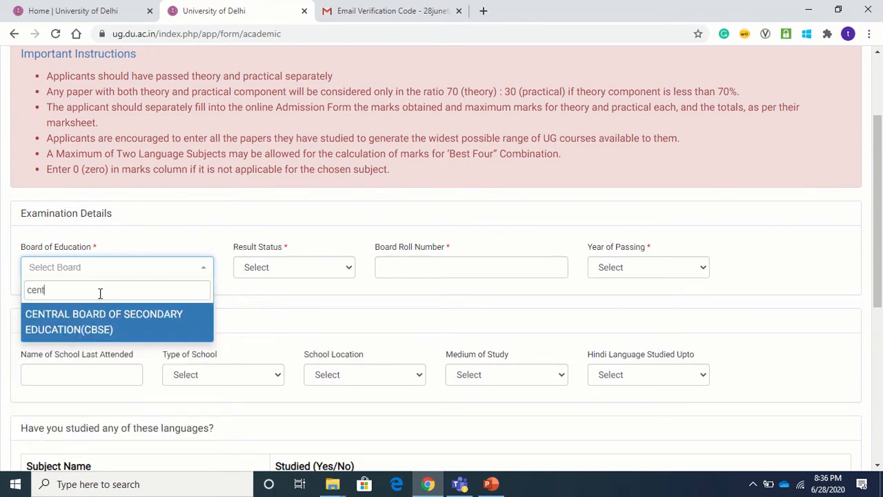
pyautogui.click(127, 332)
pyautogui.click(131, 274)
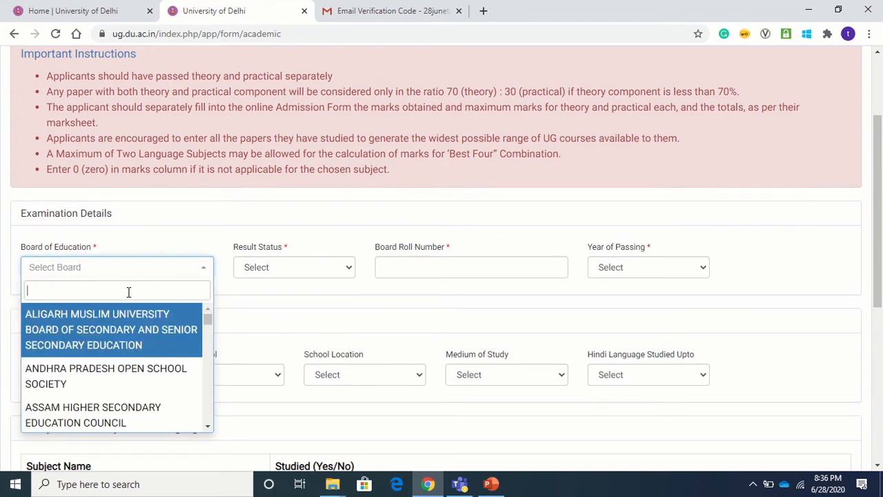
pyautogui.click(280, 262)
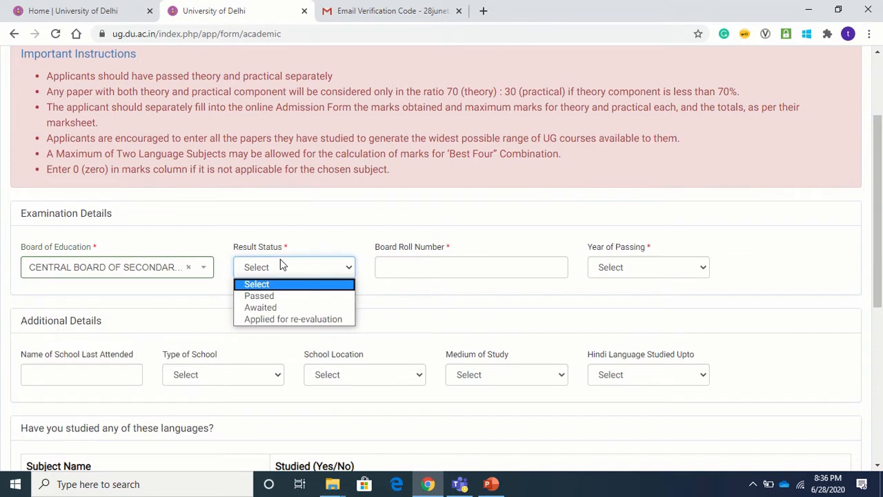
pyautogui.click(286, 308)
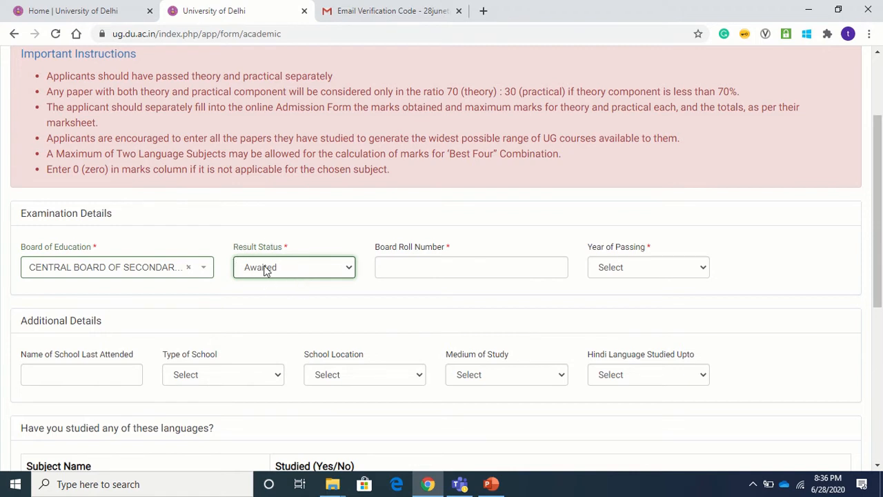
pyautogui.click(455, 271)
pyautogui.write('34567677')
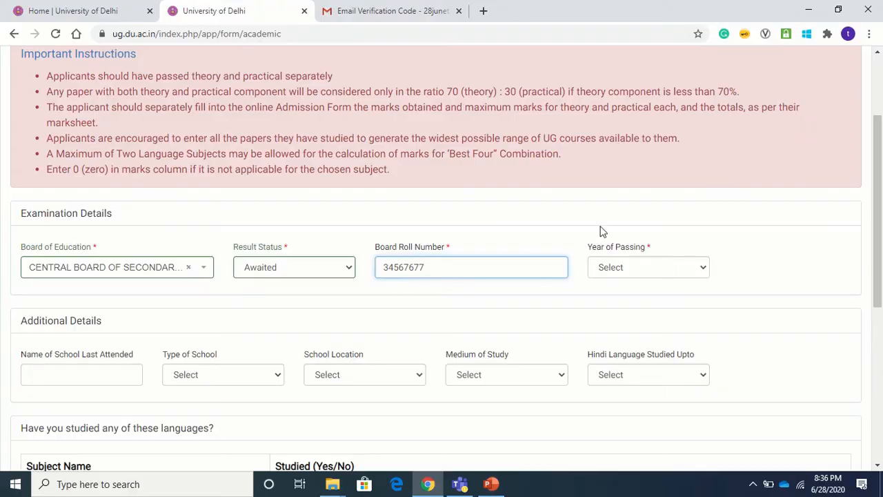
pyautogui.click(656, 272)
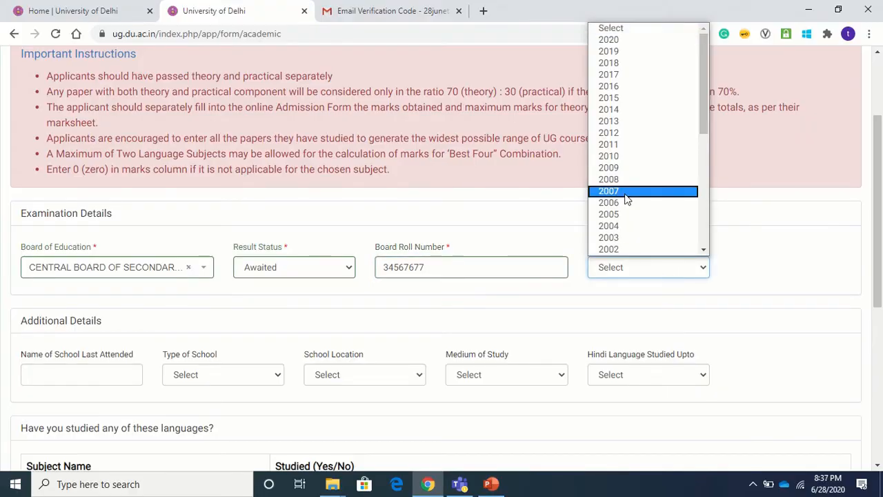
pyautogui.click(607, 40)
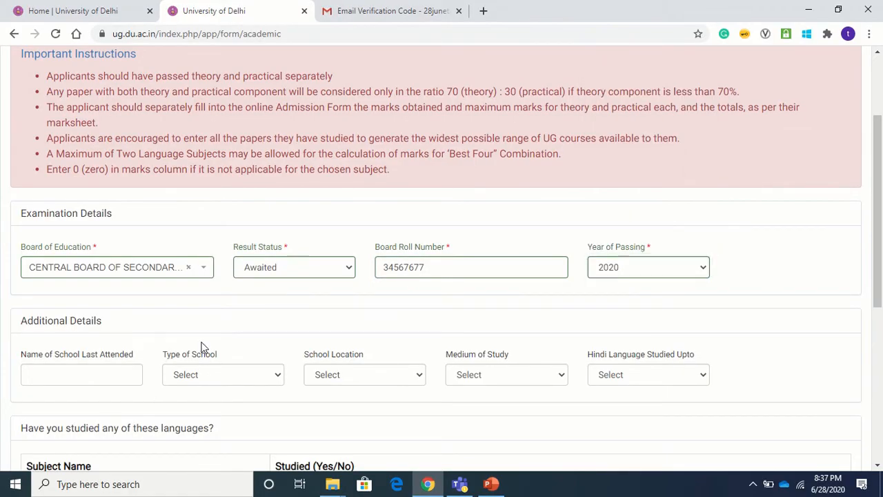
# - Enter school 'sbbc': Government, NCT Delhi, English medium, Hindi up to Class XI, Bengali No
pyautogui.scroll(-3, 202, 347)
pyautogui.click(80, 185)
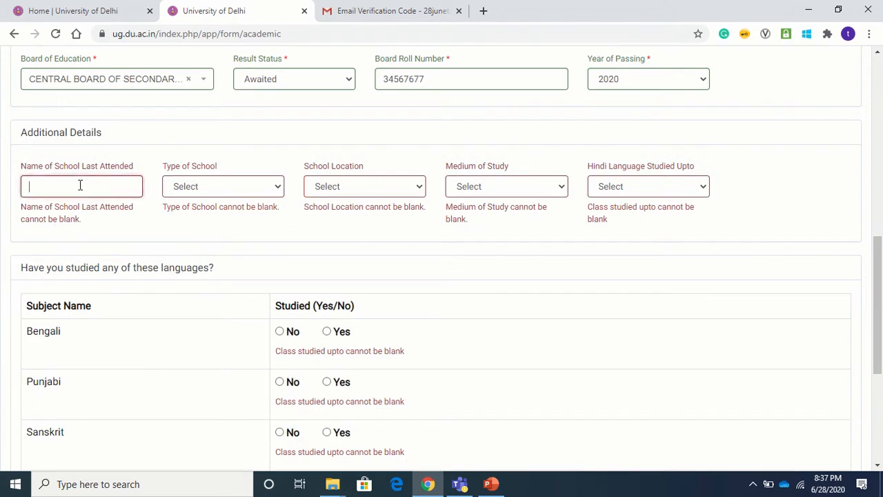
pyautogui.write('sbbcc')
pyautogui.click(251, 188)
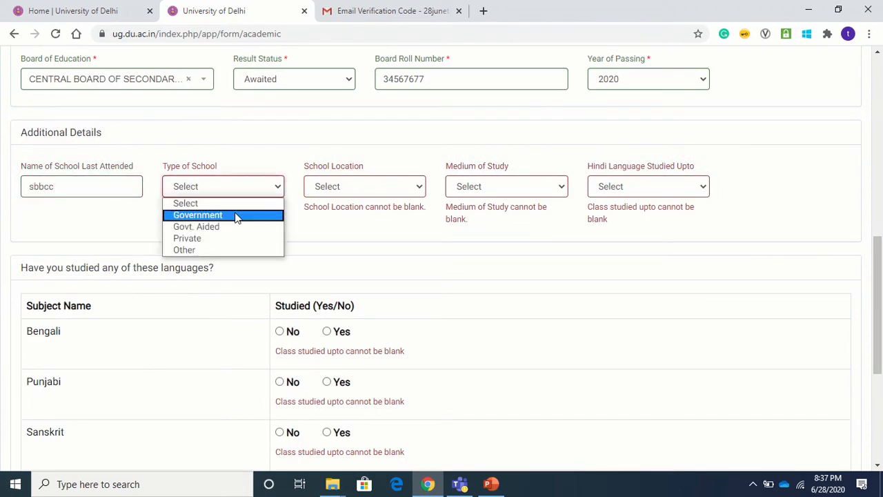
pyautogui.click(237, 213)
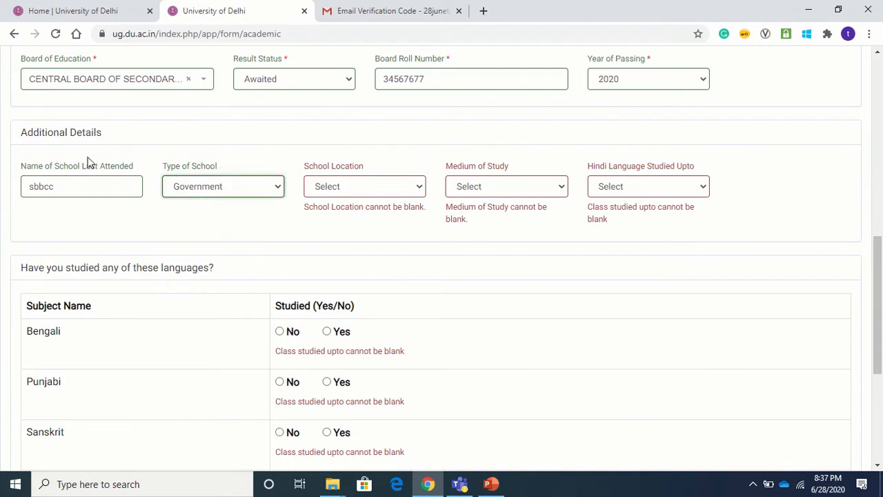
pyautogui.click(379, 185)
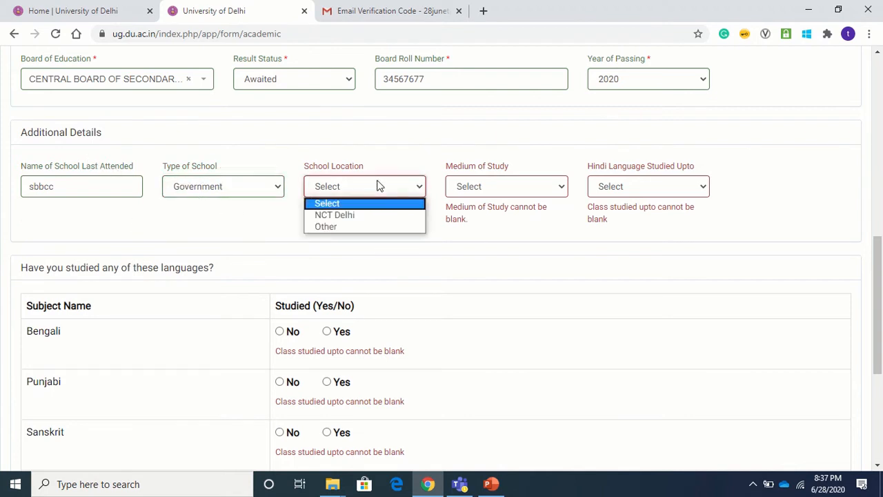
pyautogui.click(373, 212)
pyautogui.click(505, 193)
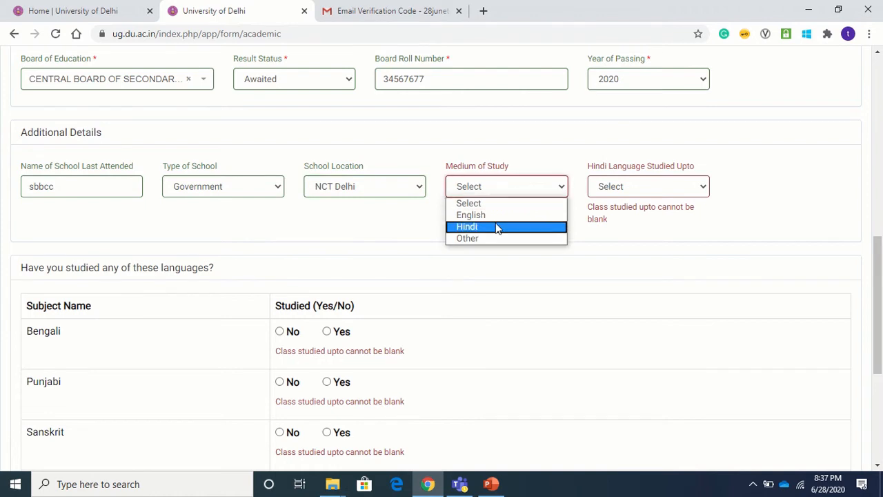
pyautogui.click(498, 215)
pyautogui.click(647, 187)
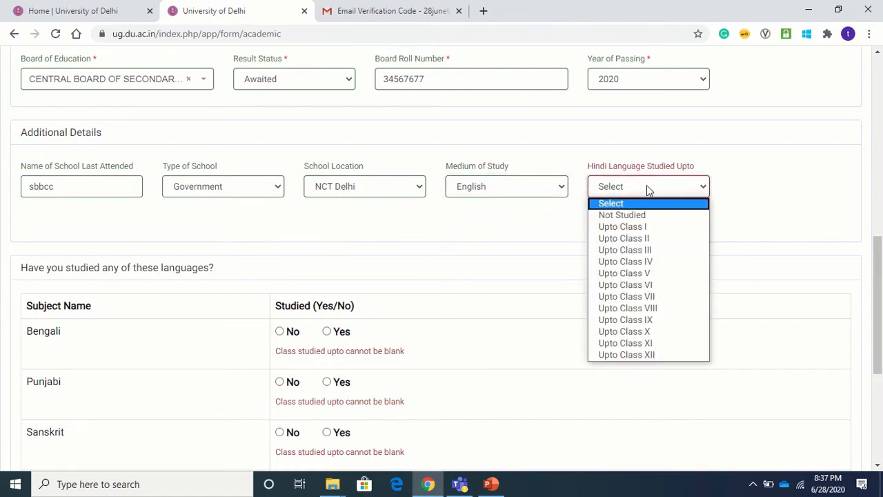
pyautogui.click(658, 342)
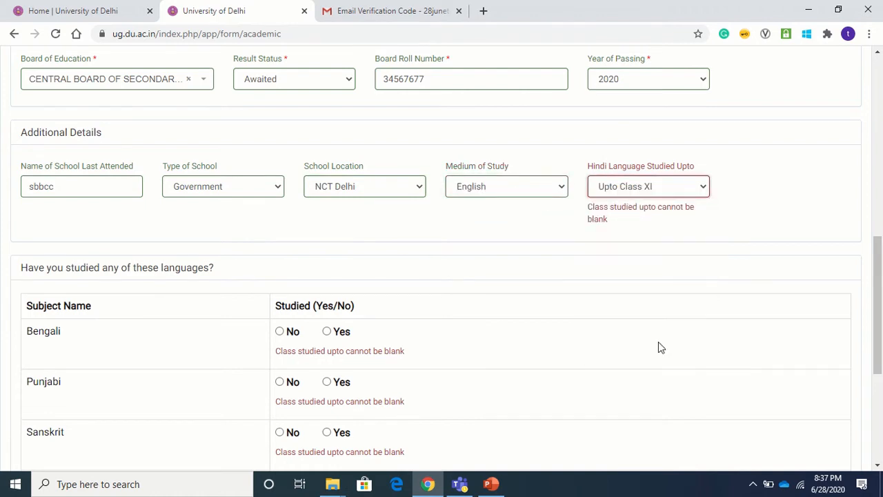
pyautogui.scroll(-2, 196, 343)
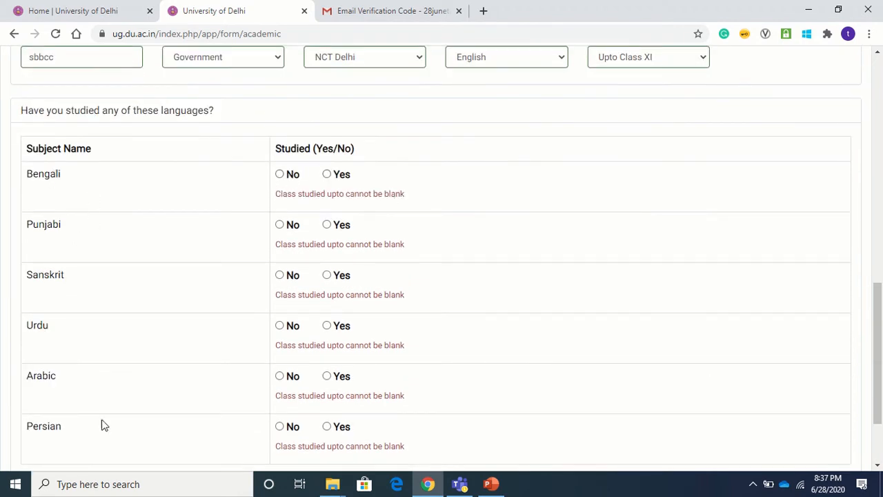
pyautogui.click(279, 175)
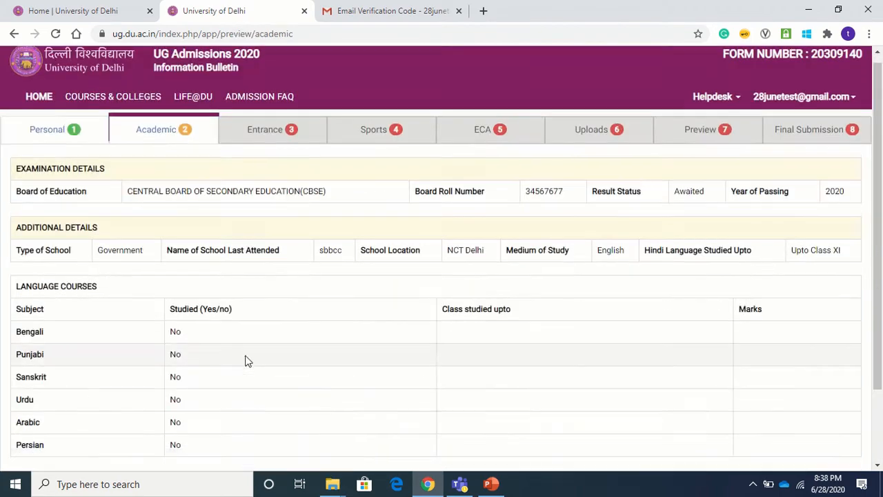
# - Review the Academic preview and continue to the Entrance section
pyautogui.scroll(-3, 244, 361)
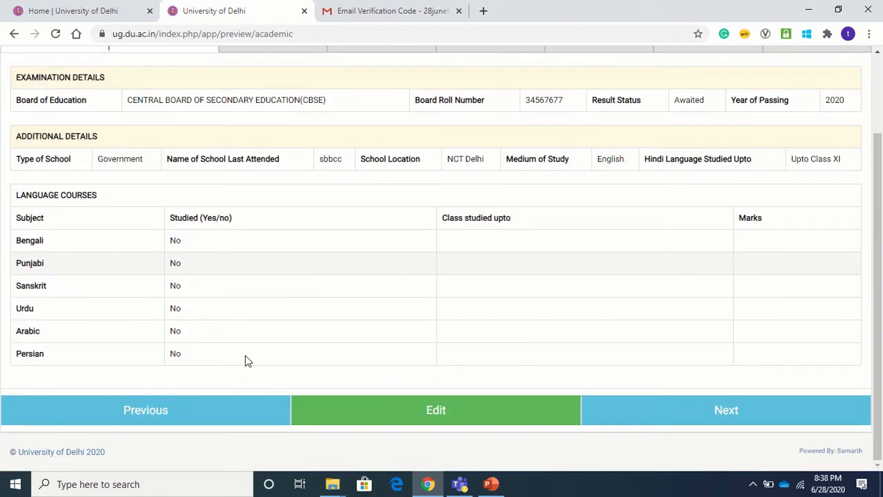
pyautogui.scroll(2, 85, 173)
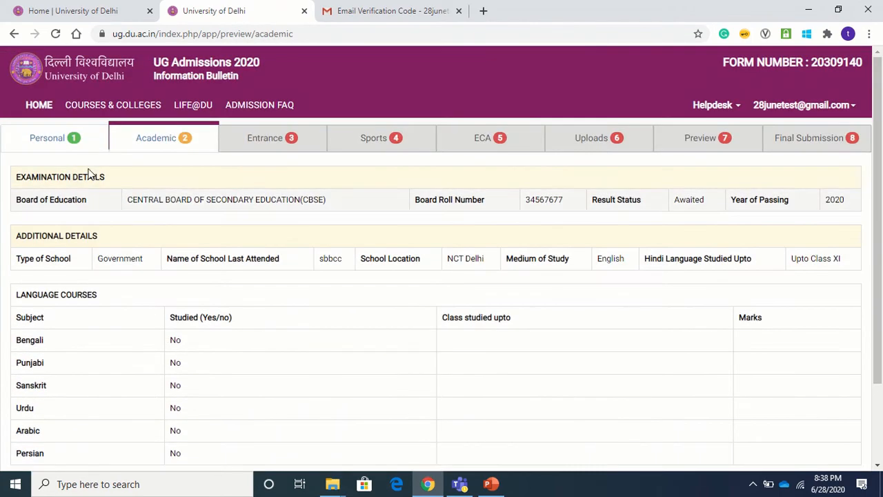
pyautogui.scroll(-1, 357, 391)
pyautogui.scroll(-1, 358, 391)
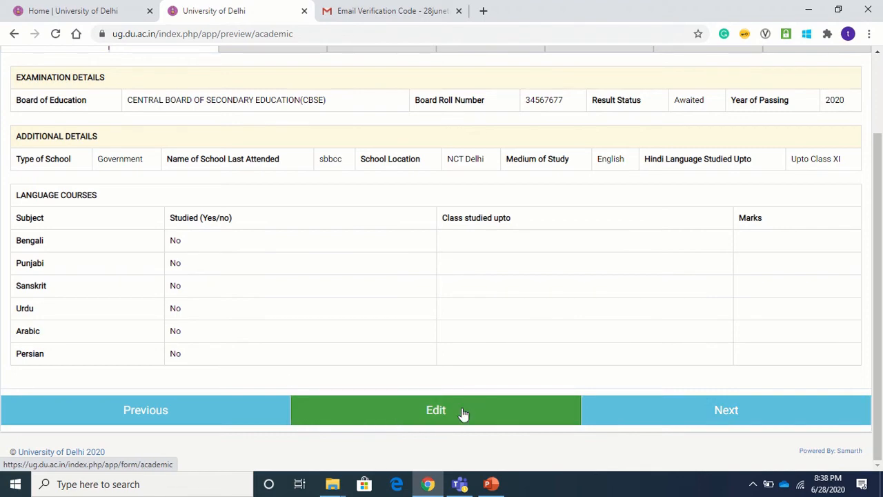
pyautogui.click(728, 412)
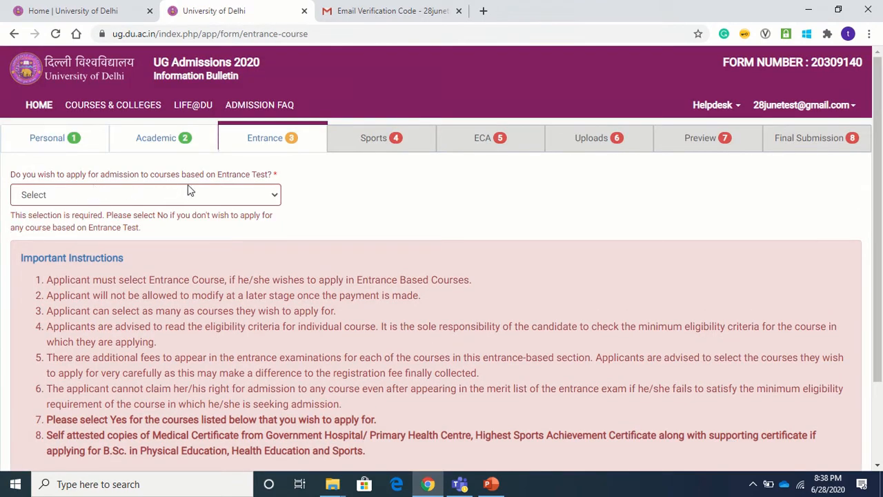
# - Choose Yes for entrance courses and apply for B.Tech (IT & MI), B.Sc (PE, HE & S), Hindustani Vocal
pyautogui.click(207, 198)
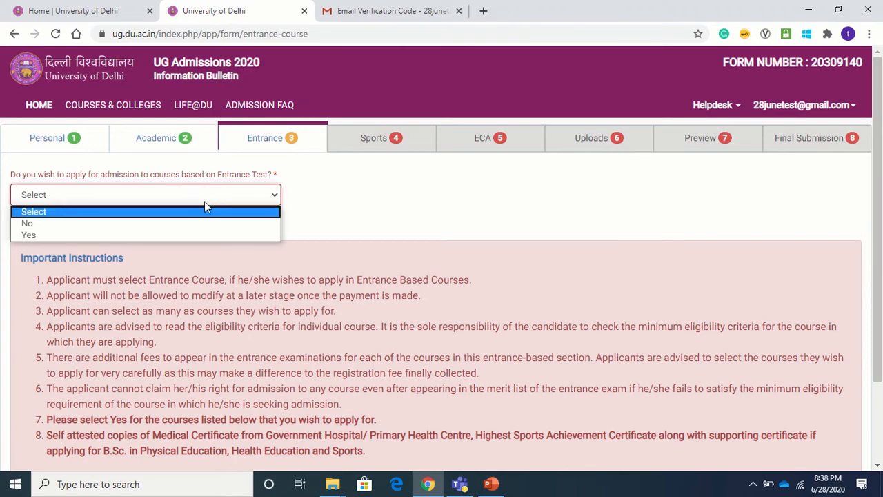
pyautogui.click(80, 237)
pyautogui.scroll(-5, 361, 254)
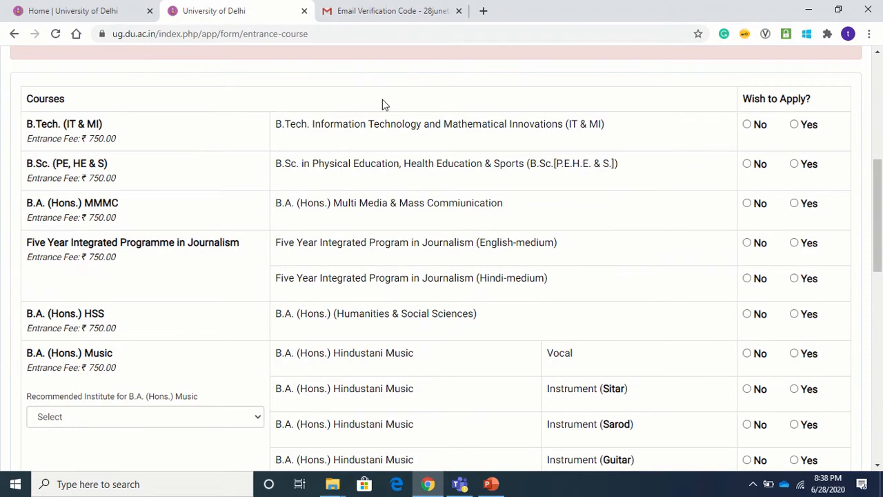
pyautogui.scroll(-4, 138, 305)
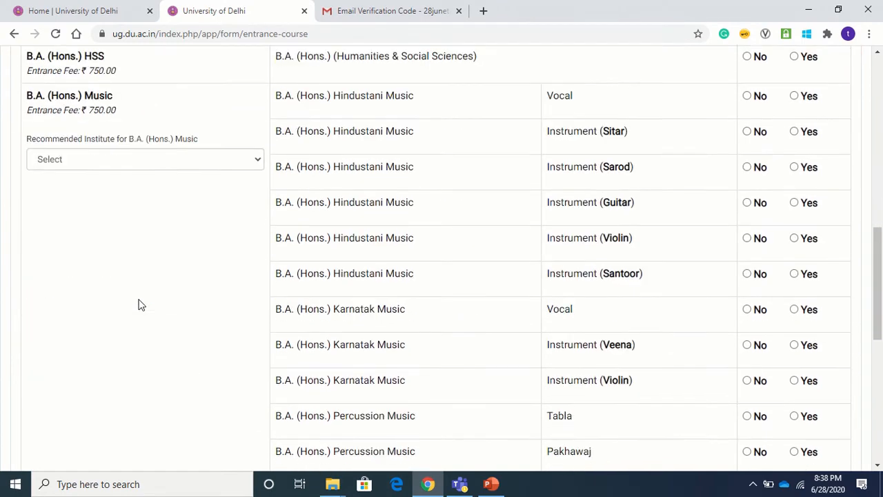
pyautogui.scroll(5, 538, 335)
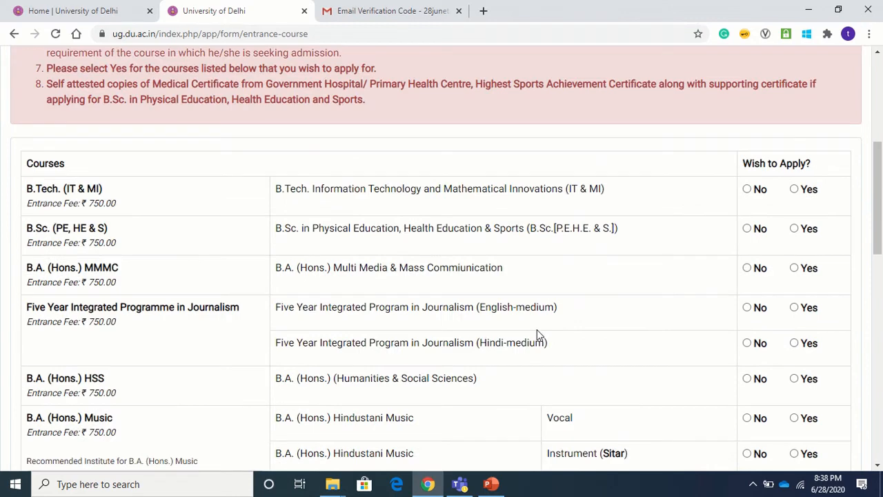
pyautogui.click(795, 190)
pyautogui.click(795, 229)
pyautogui.scroll(-11, 670, 314)
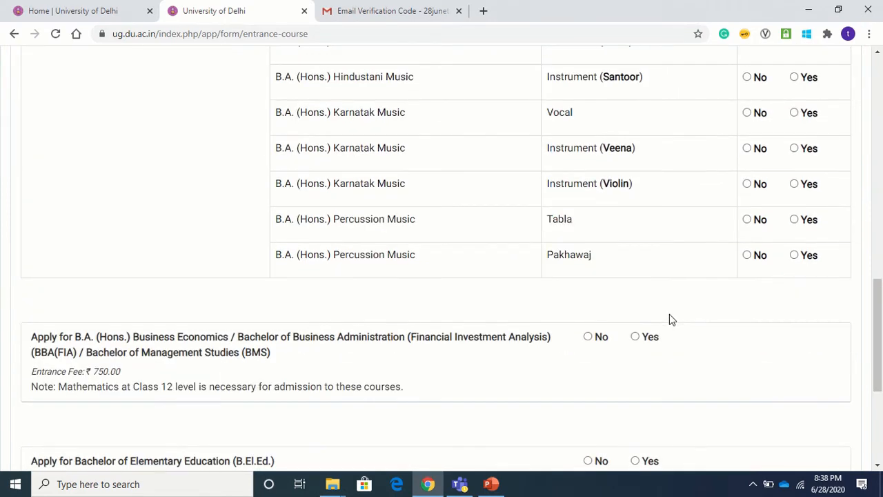
pyautogui.click(443, 407)
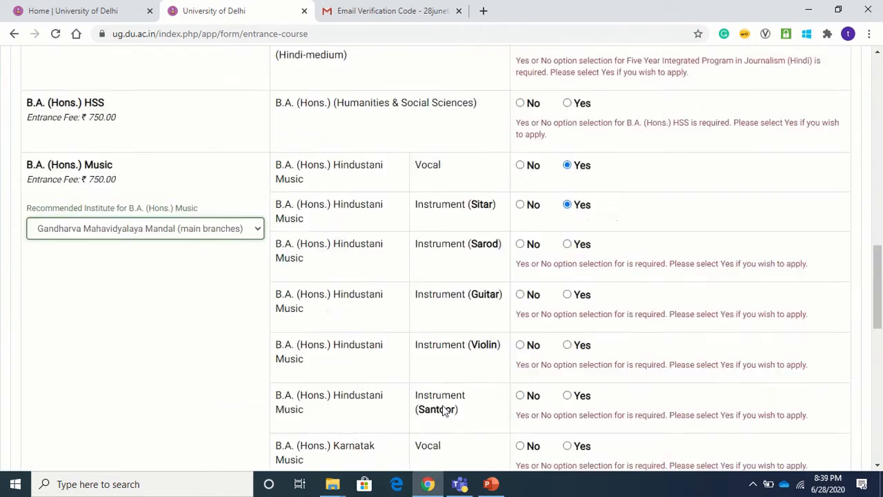
pyautogui.scroll(1, 442, 405)
pyautogui.scroll(3, 442, 405)
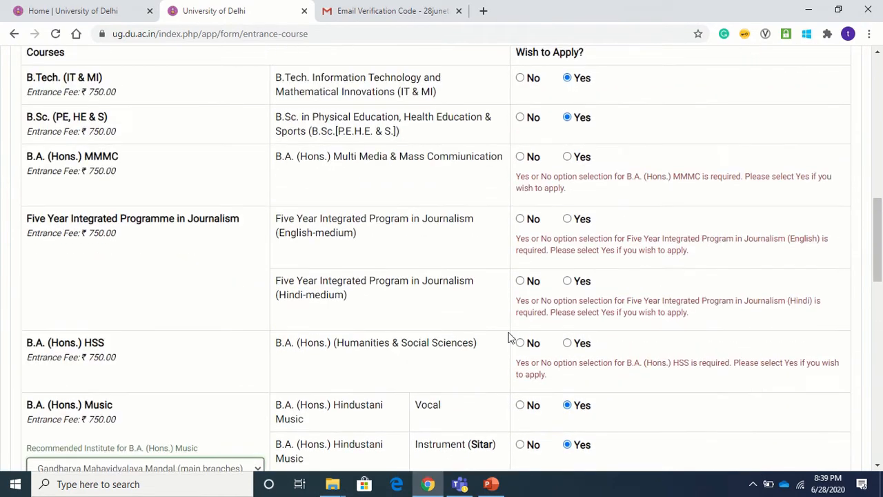
# - Decline MMMC, both Journalism programmes, HSS, and Hindustani Sitar, Sarod, Guitar, Violin, Santoor
pyautogui.click(520, 156)
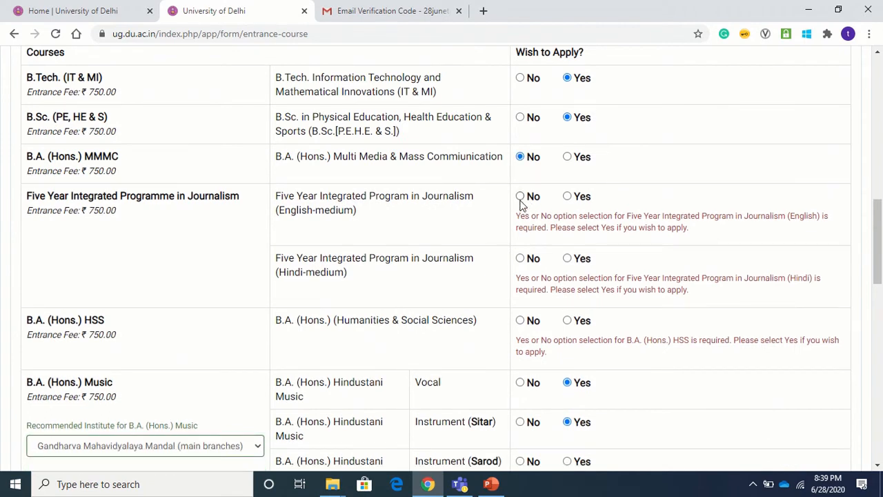
pyautogui.click(521, 196)
pyautogui.click(521, 236)
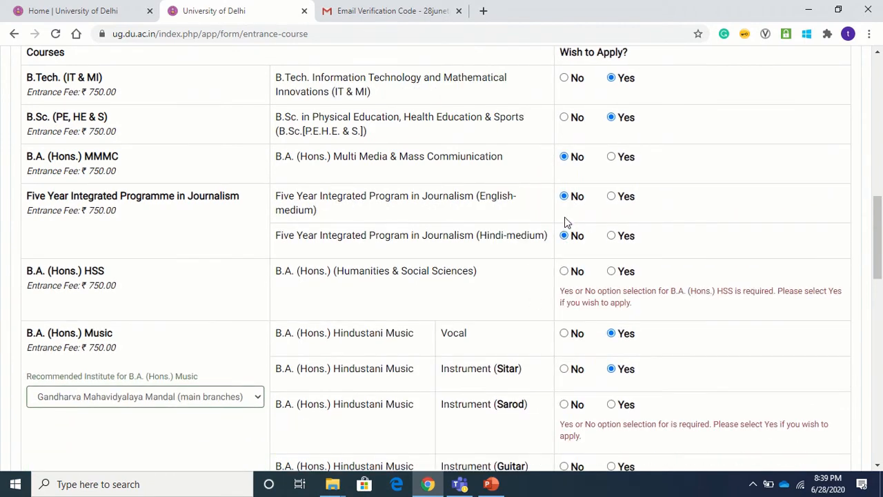
pyautogui.click(564, 271)
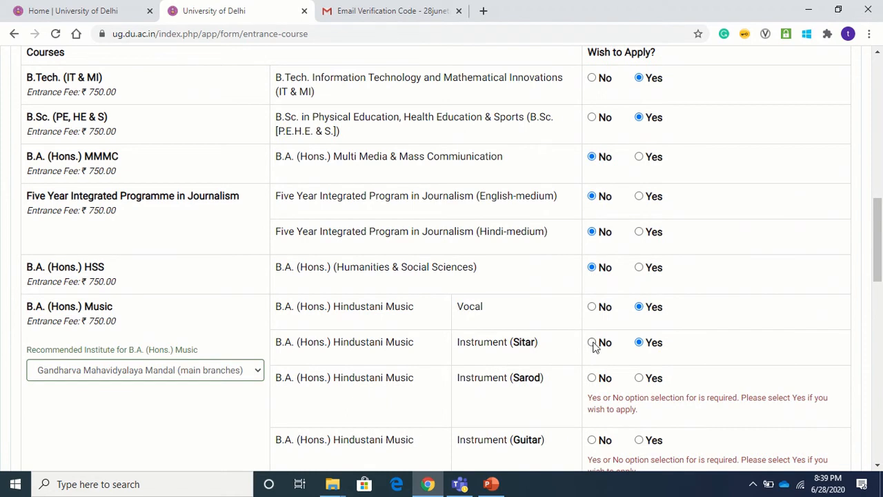
pyautogui.click(592, 342)
pyautogui.click(592, 378)
pyautogui.scroll(-2, 594, 386)
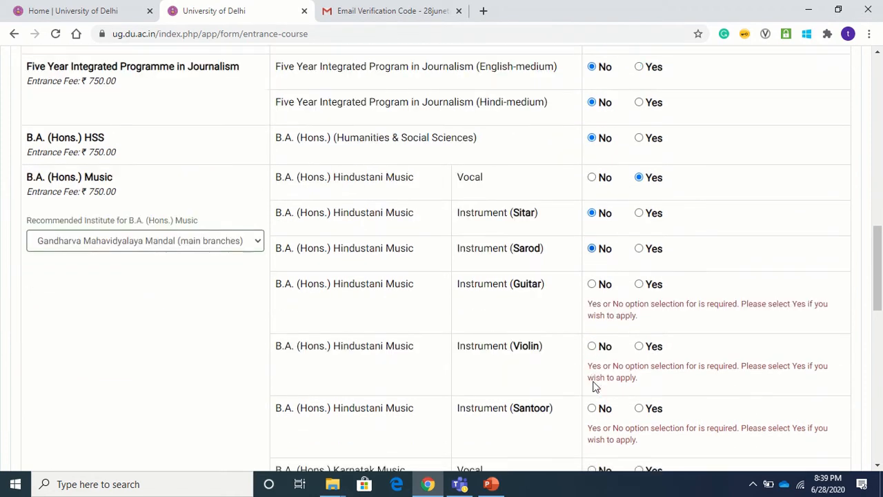
pyautogui.click(591, 284)
pyautogui.click(592, 321)
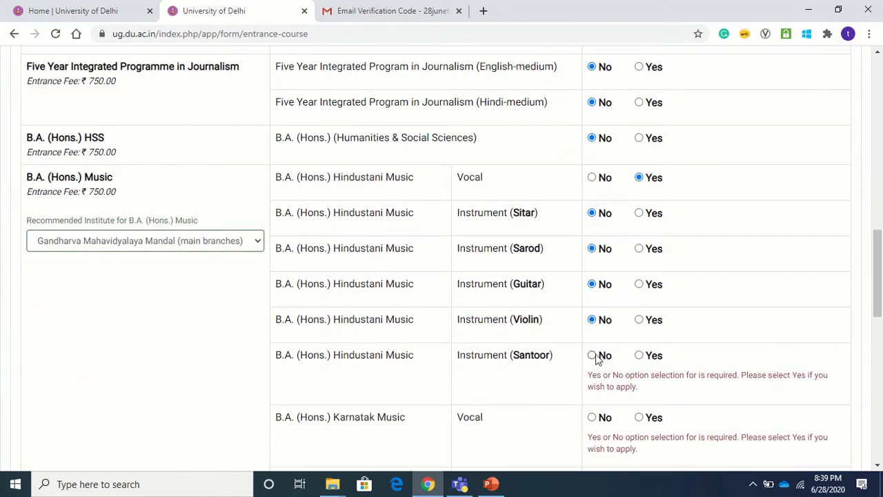
pyautogui.click(592, 355)
pyautogui.scroll(-1, 598, 386)
pyautogui.scroll(-2, 600, 391)
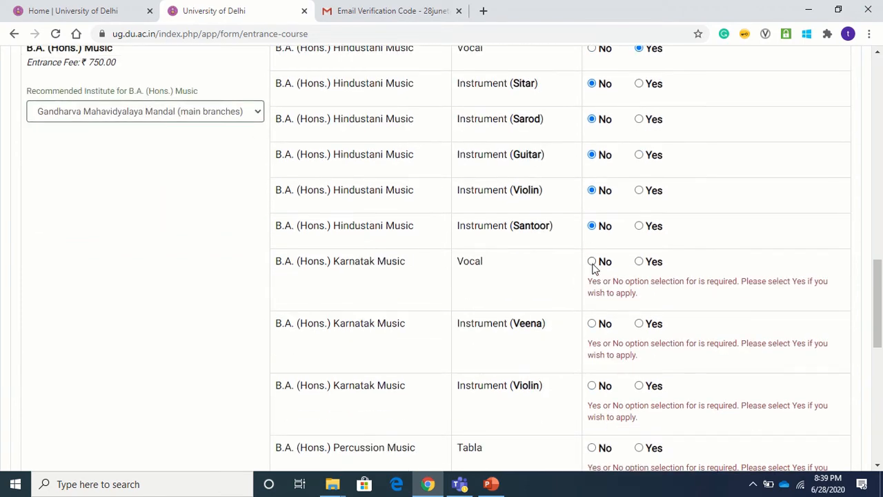
pyautogui.scroll(-8, 101, 301)
# - Keep Delhi-NCR and Jaipur as first and second test centres and submit the Entrance form
pyautogui.click(156, 323)
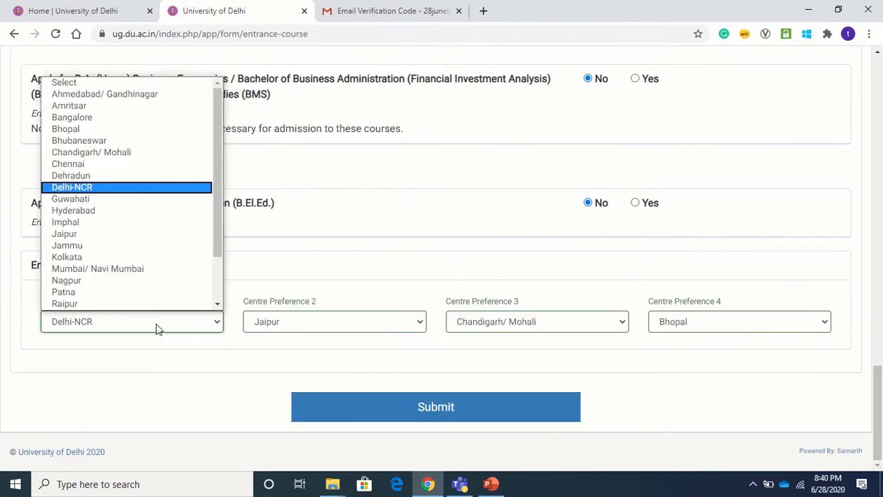
pyautogui.click(126, 187)
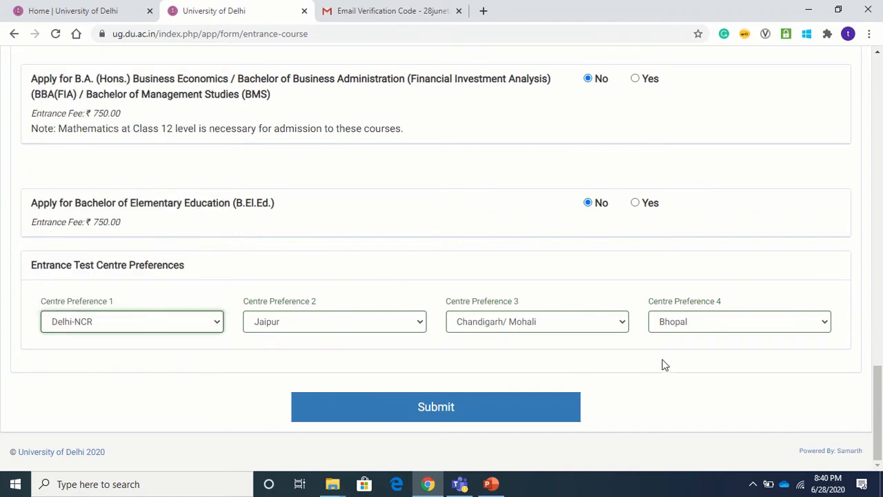
pyautogui.click(356, 325)
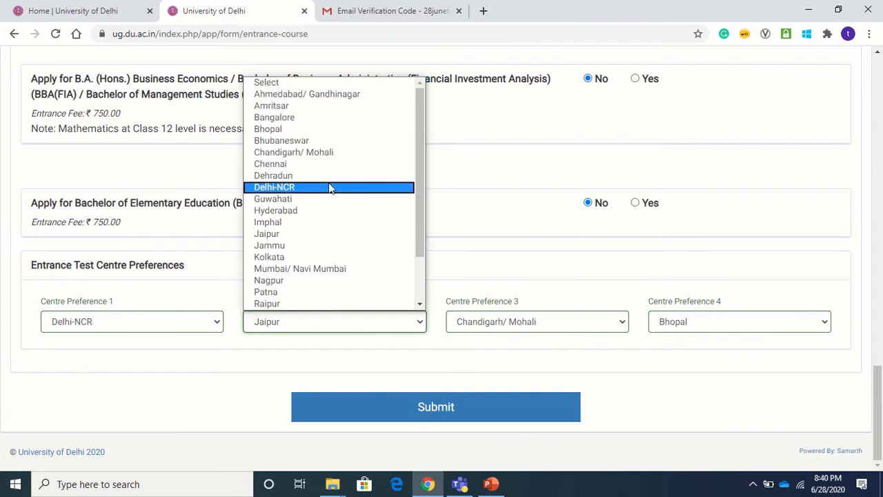
pyautogui.click(688, 362)
pyautogui.click(386, 418)
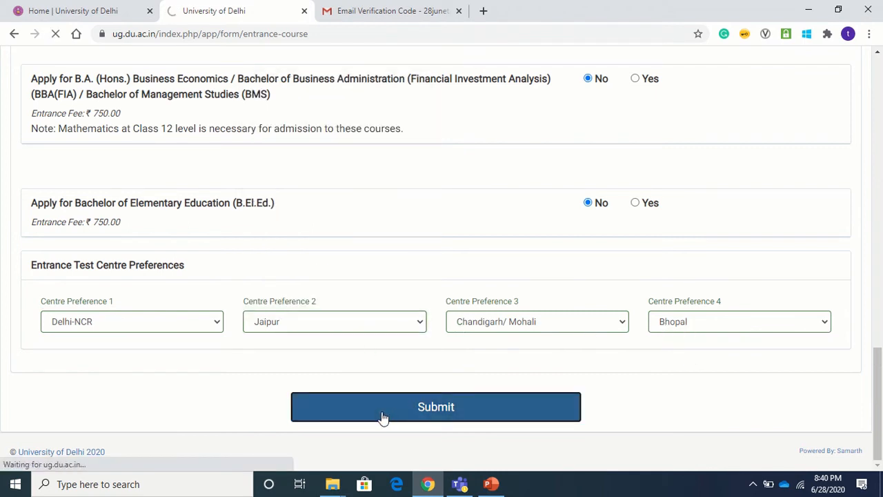
# - Review the entrance preview and continue to the Sports section
pyautogui.scroll(-5, 325, 274)
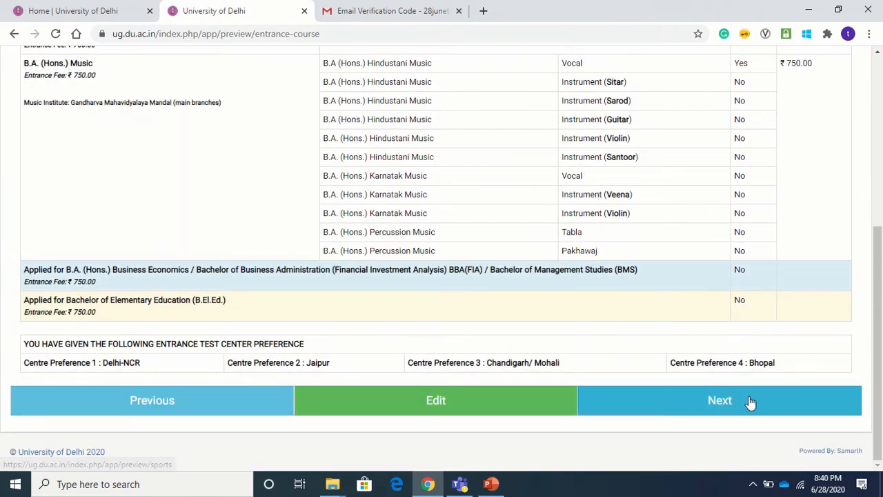
pyautogui.click(751, 403)
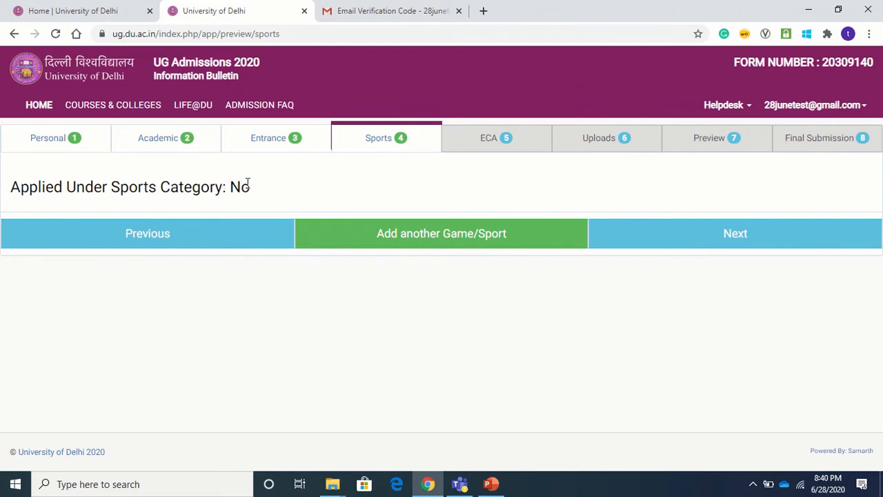
# - Move past the Sports and ECA summaries to the Uploads page
pyautogui.click(728, 232)
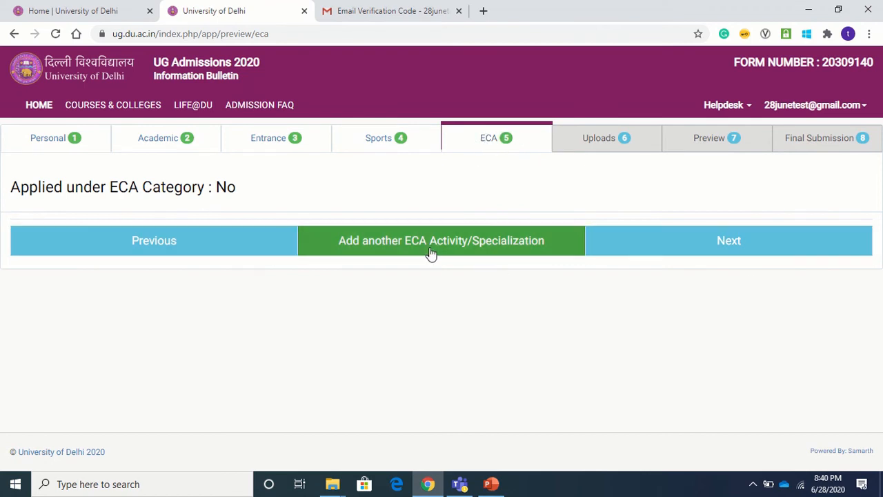
pyautogui.click(735, 249)
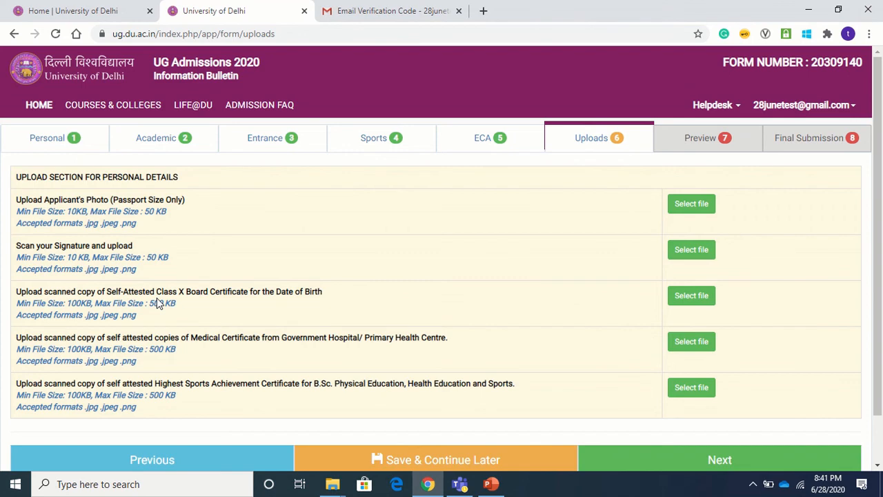
# - Try to continue from Uploads without attaching photo, signature or certificates
pyautogui.scroll(-2, 523, 341)
pyautogui.click(685, 413)
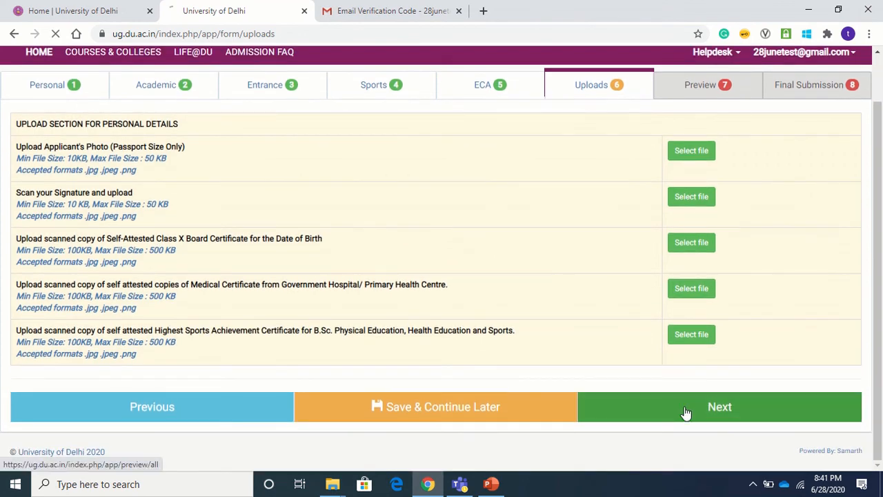